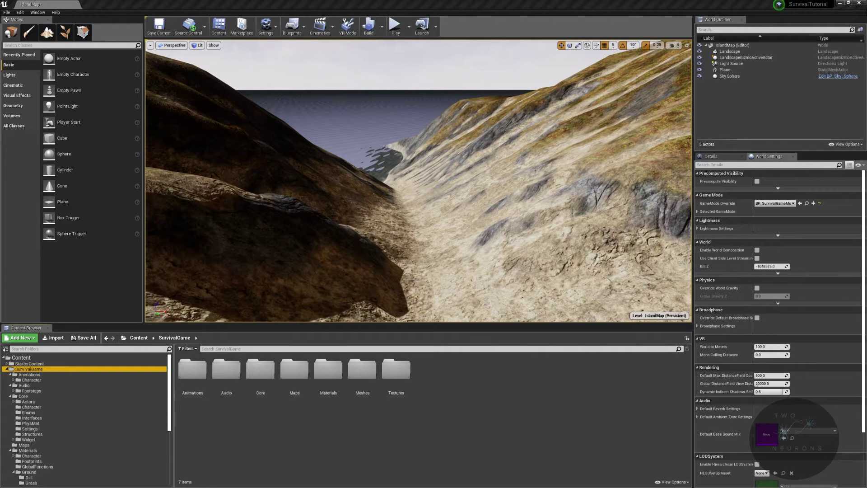
# - Look over the island terrain and the Landscape editor's Manage tools
pyautogui.moveTo(519, 238); pyautogui.dragTo(381, 253, button='right')
pyautogui.moveTo(457, 239); pyautogui.dragTo(454, 239, button='right')
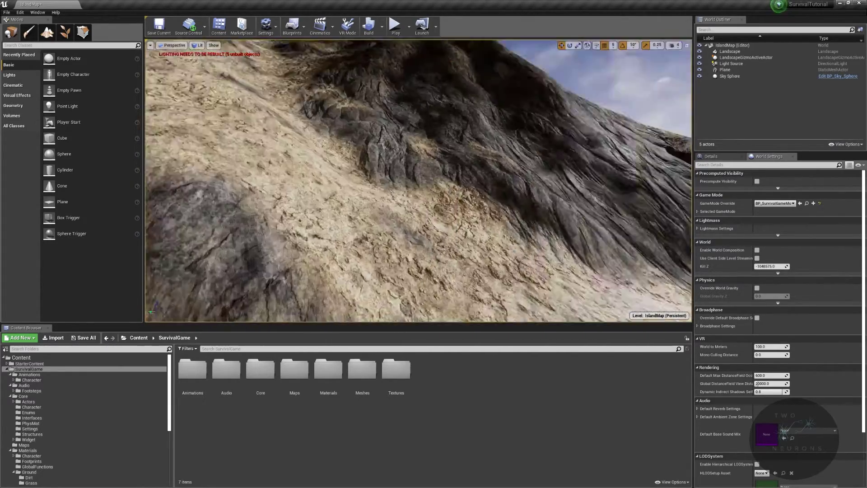
pyautogui.moveTo(419, 181); pyautogui.dragTo(577, 160, button='right')
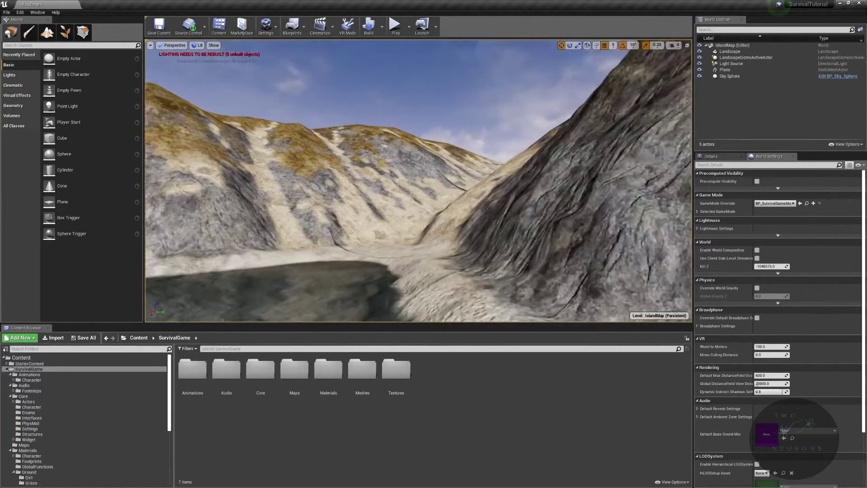
pyautogui.click(47, 32)
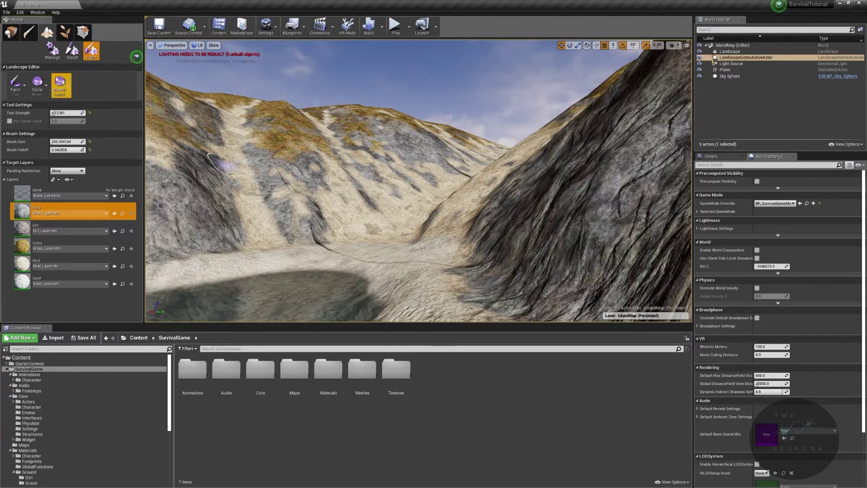
pyautogui.click(53, 52)
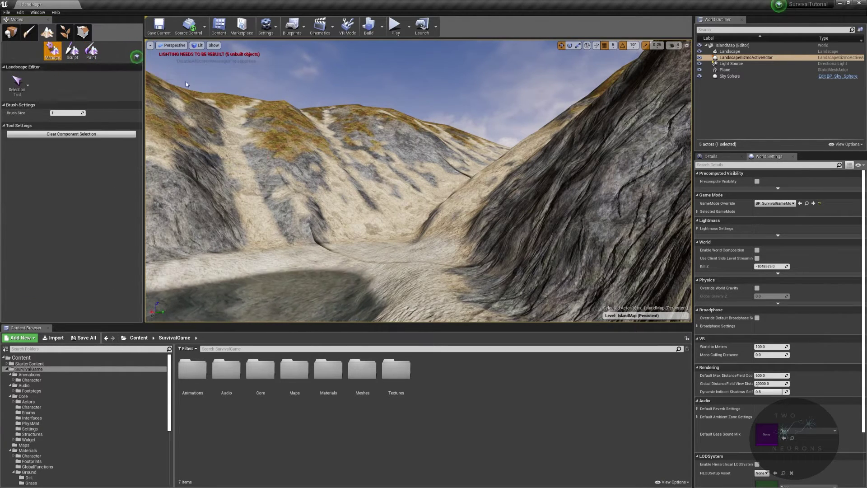
pyautogui.click(10, 35)
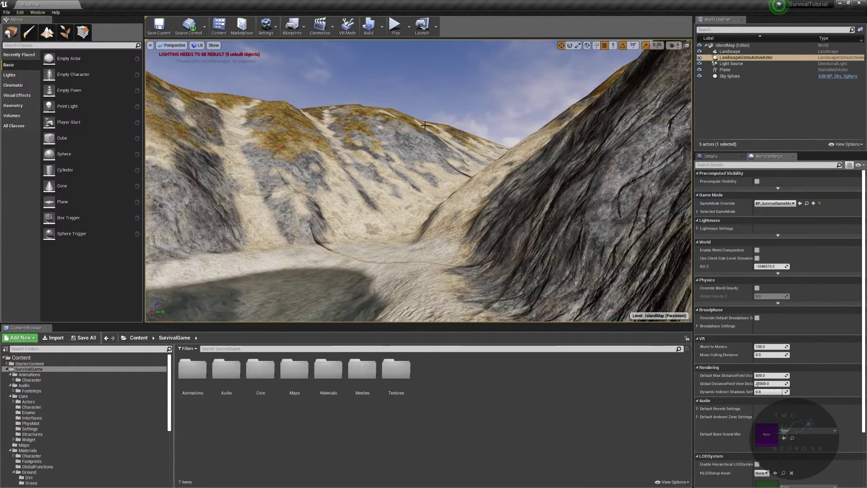
pyautogui.press('w')
pyautogui.moveTo(418, 181)
pyautogui.mouseDown(button='right')
pyautogui.moveTo(470, 203)
pyautogui.moveTo(492, 186)
pyautogui.moveTo(510, 144)
pyautogui.moveTo(418, 181)
pyautogui.mouseUp(button='right')
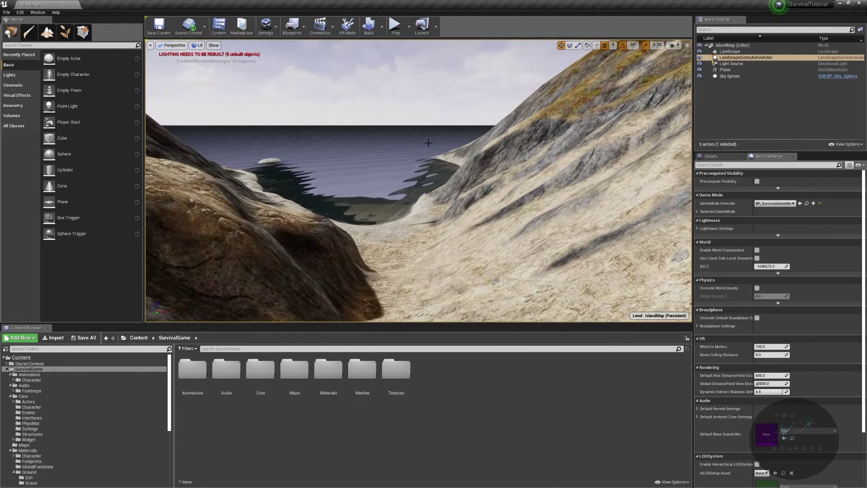
# - Build only the lighting for the IslandMap level and dismiss the message log
pyautogui.click(383, 26)
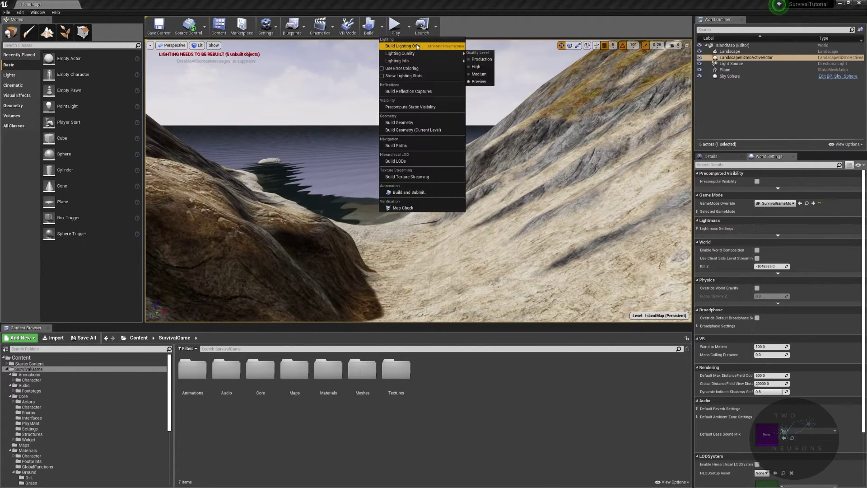
pyautogui.click(417, 45)
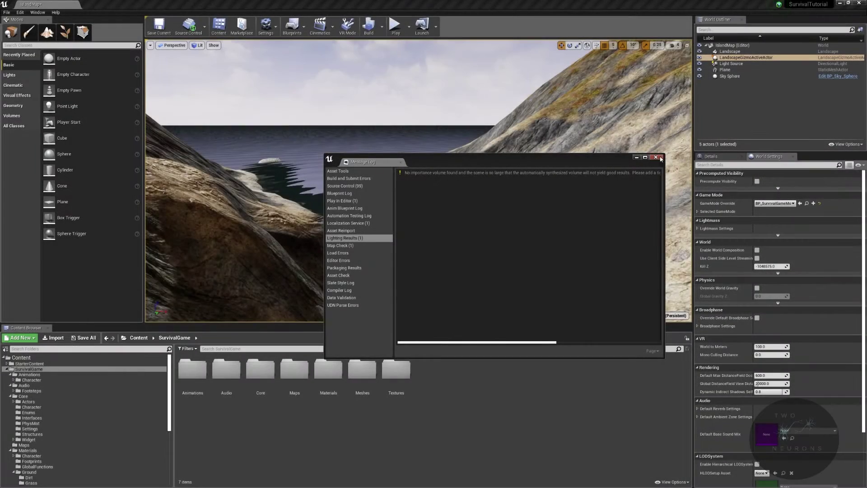
pyautogui.click(656, 157)
pyautogui.moveTo(497, 204); pyautogui.dragTo(596, 147, button='right')
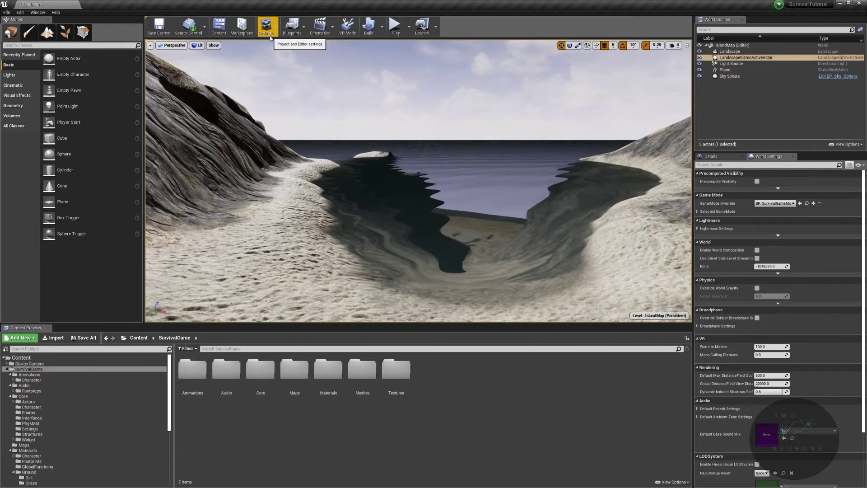
pyautogui.click(6, 12)
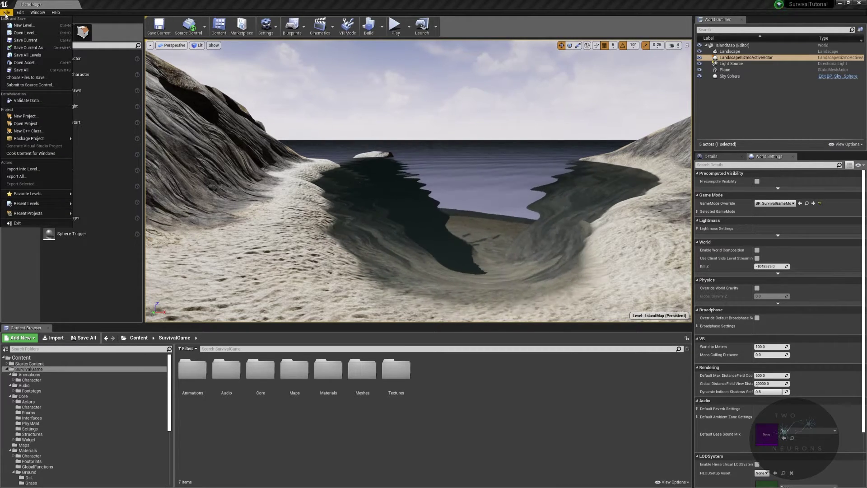
pyautogui.click(274, 3)
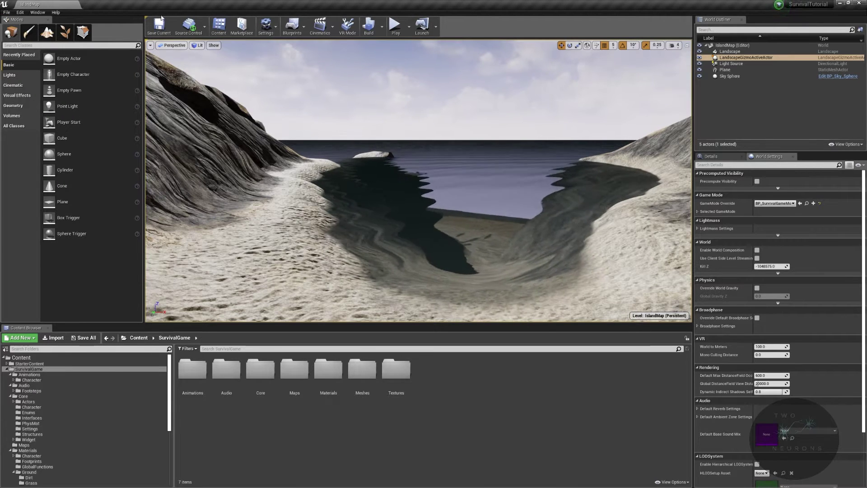
pyautogui.moveTo(194, 23)
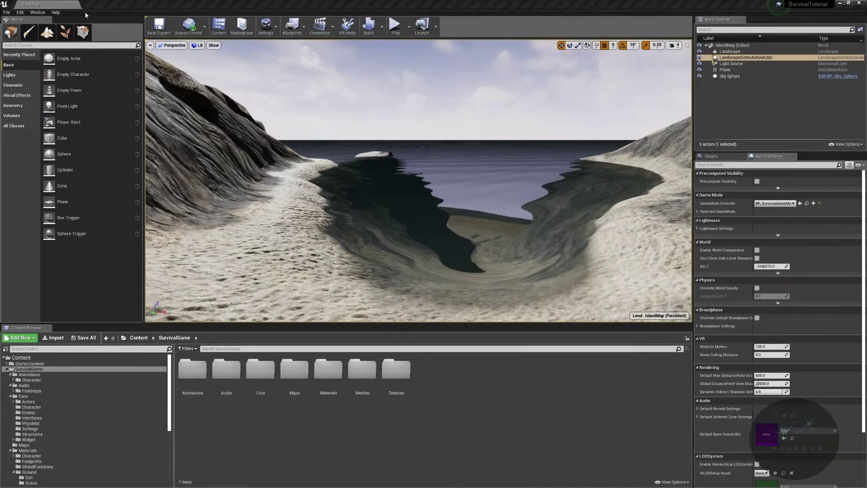
# - Zip up the project as a backup on the Desktop, replacing the existing SurvivalTut.zip
pyautogui.click(5, 12)
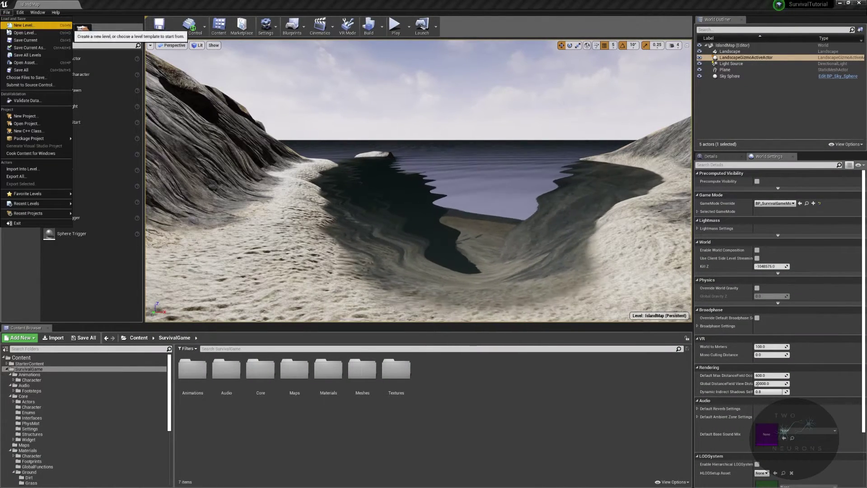
pyautogui.moveTo(51, 141)
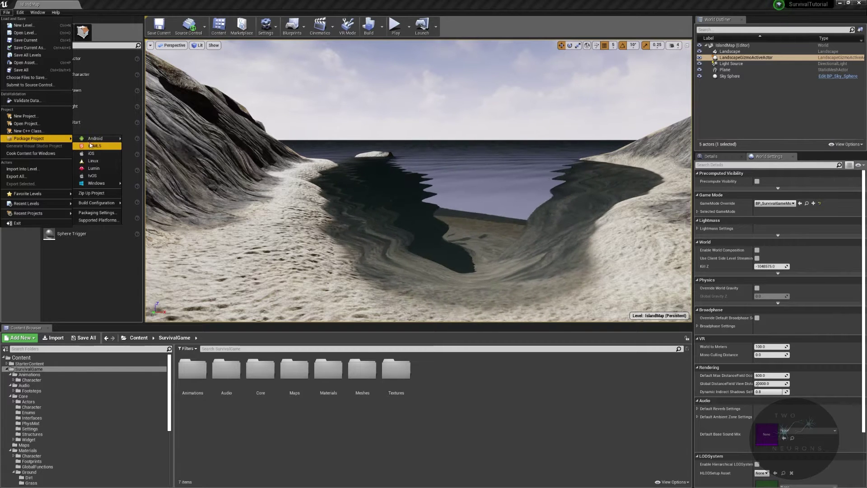
pyautogui.click(95, 193)
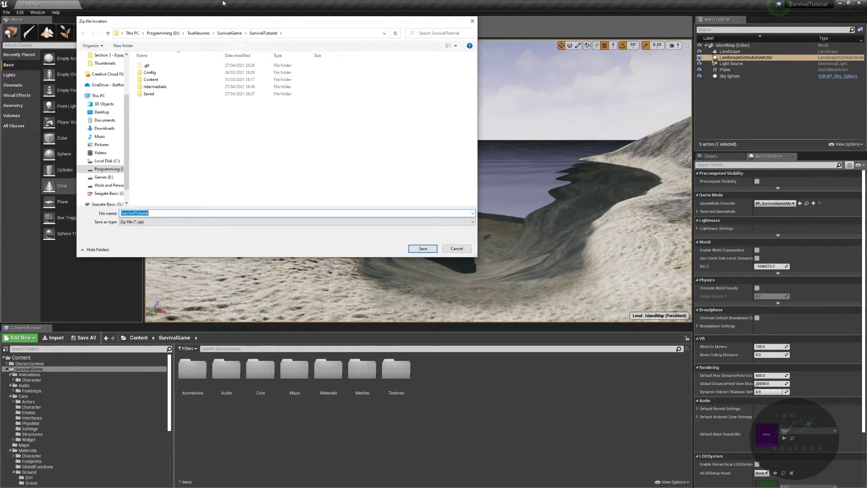
pyautogui.scroll(3, 128, 66)
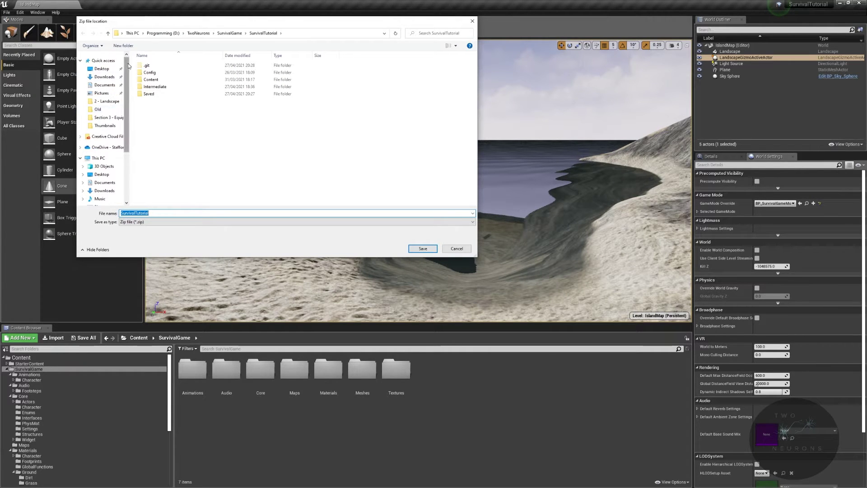
pyautogui.moveTo(336, 25); pyautogui.dragTo(866, 102)
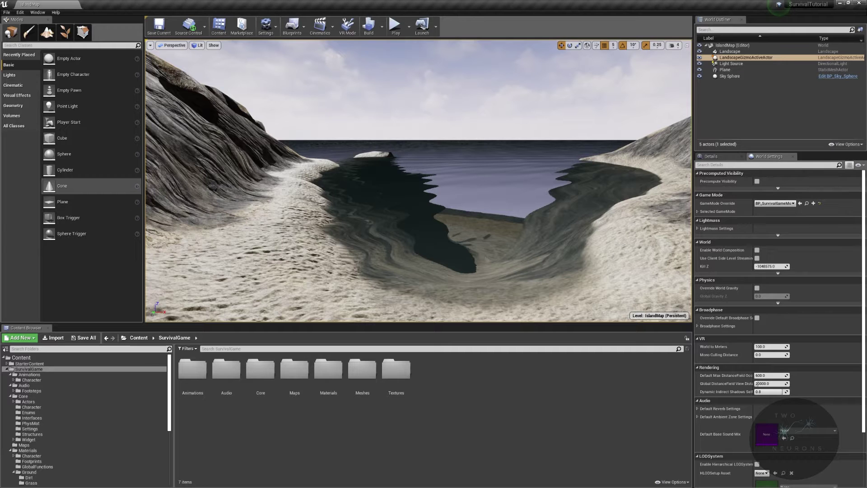
pyautogui.moveTo(866, 107); pyautogui.dragTo(497, 100)
pyautogui.click(542, 199)
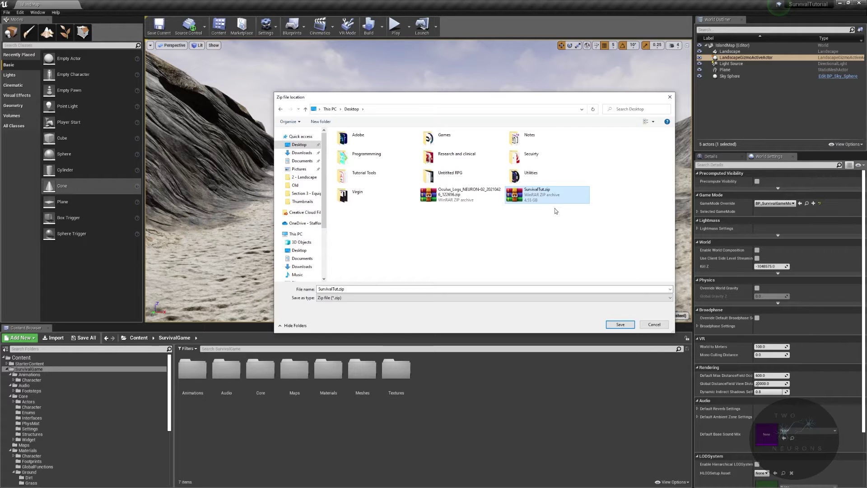
pyautogui.click(619, 324)
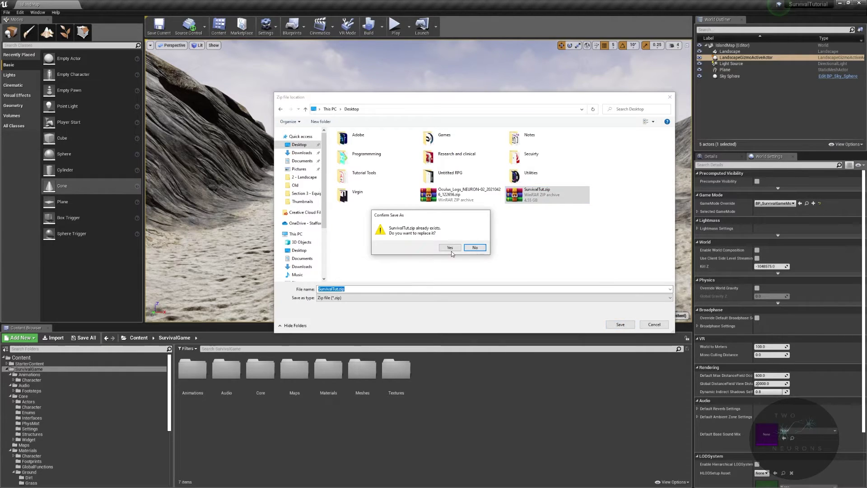
pyautogui.click(450, 251)
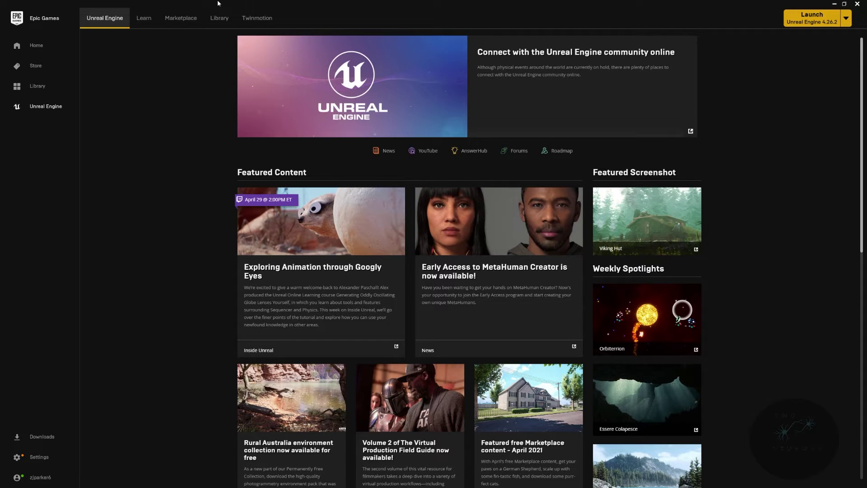
# - Launch Unreal Engine 4.23.1 from the engine versions in the Epic Games Launcher library
pyautogui.click(218, 12)
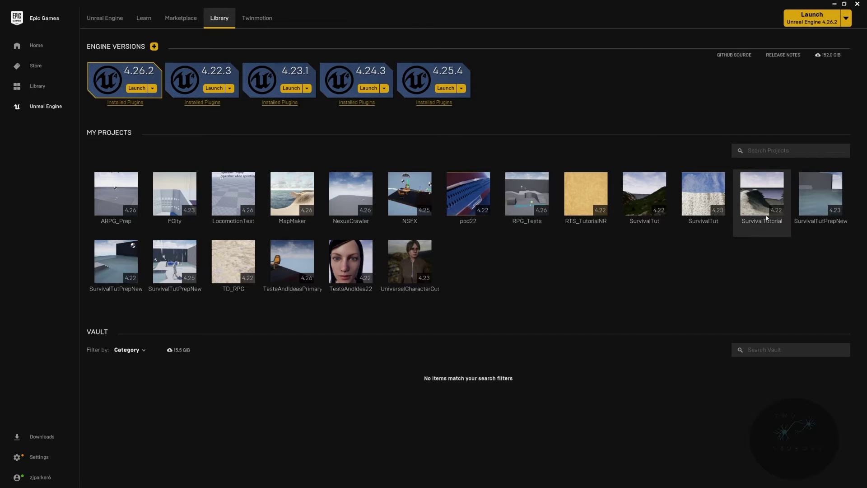
pyautogui.moveTo(749, 201)
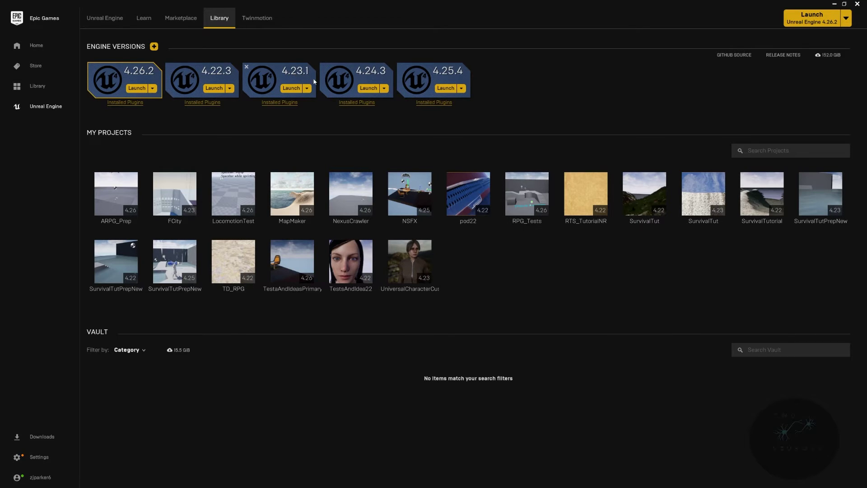
pyautogui.click(292, 90)
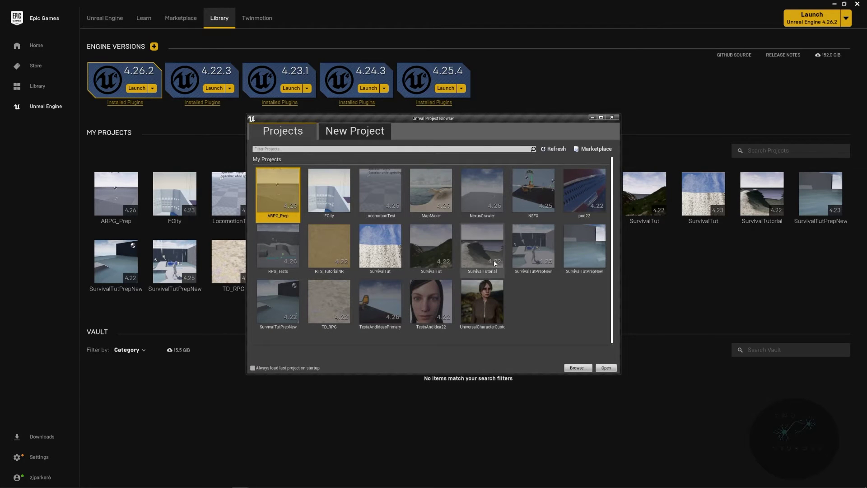
# - Open the SurvivalTutorial project in the 4.23.1 editor, converting it in place
pyautogui.click(484, 247)
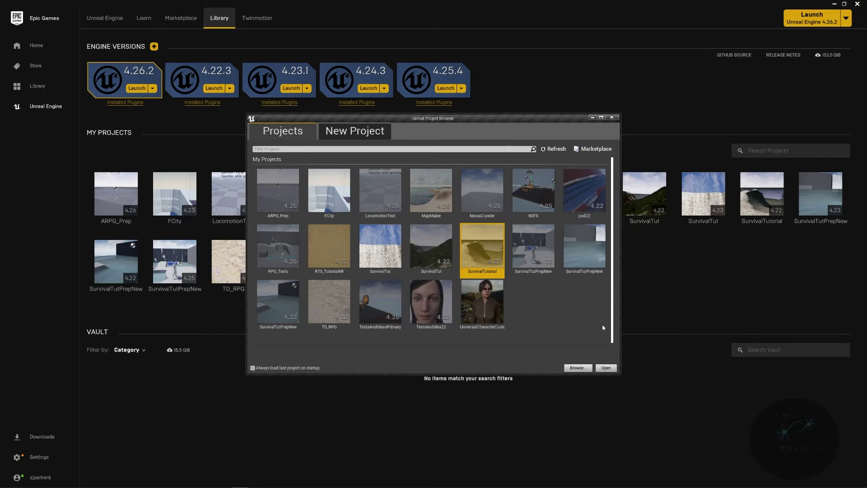
pyautogui.click(606, 368)
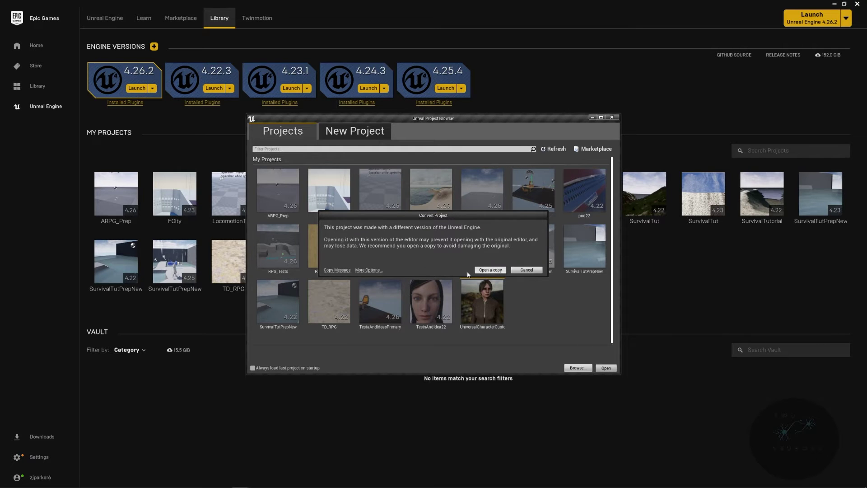
pyautogui.click(361, 270)
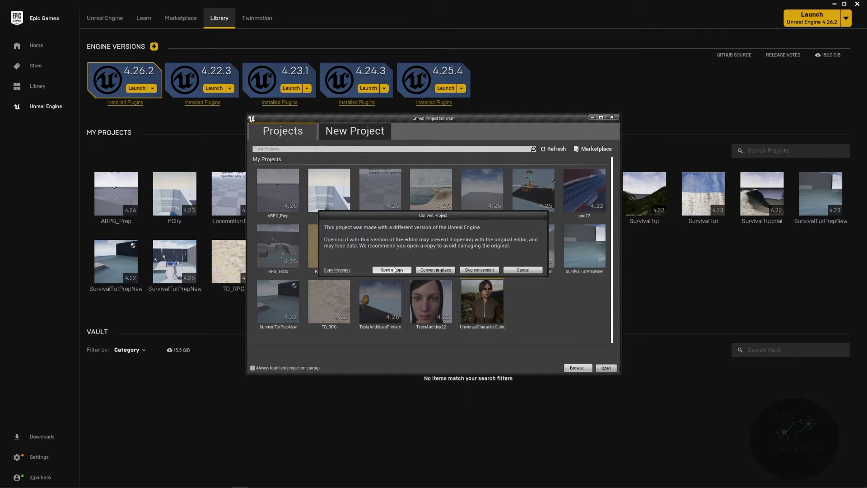
pyautogui.click(438, 271)
pyautogui.click(437, 270)
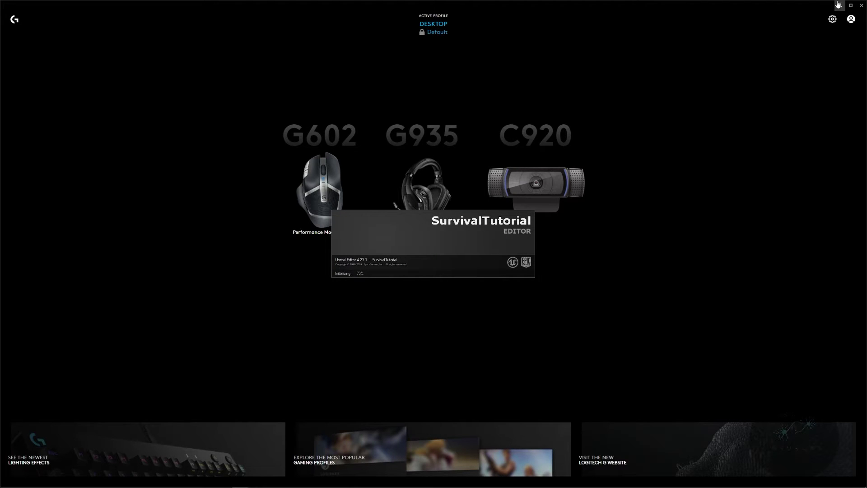
pyautogui.click(839, 5)
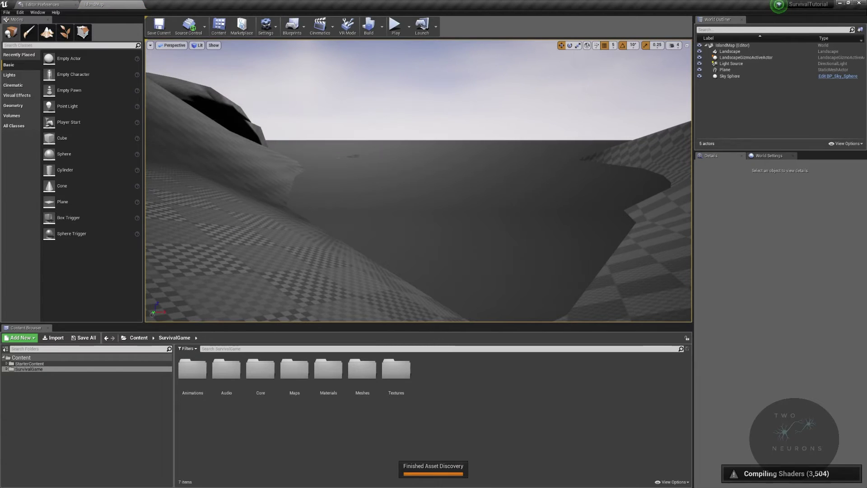
# - Look over the converted island level and check SurvivalTutorial's engine version in the Epic Games Launcher library
pyautogui.moveTo(472, 193); pyautogui.dragTo(632, 234, button='right')
pyautogui.moveTo(419, 181); pyautogui.dragTo(632, 119, button='right')
pyautogui.moveTo(635, 224); pyautogui.dragTo(388, 244, button='right')
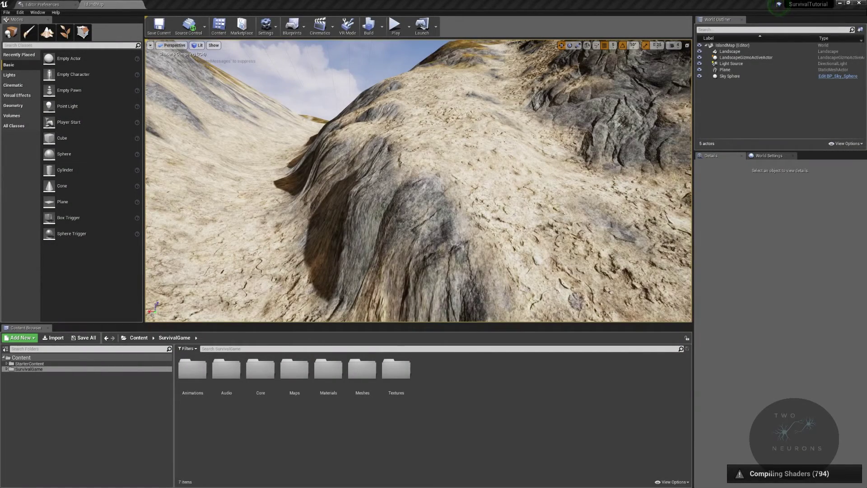
pyautogui.moveTo(866, 72); pyautogui.dragTo(685, 123)
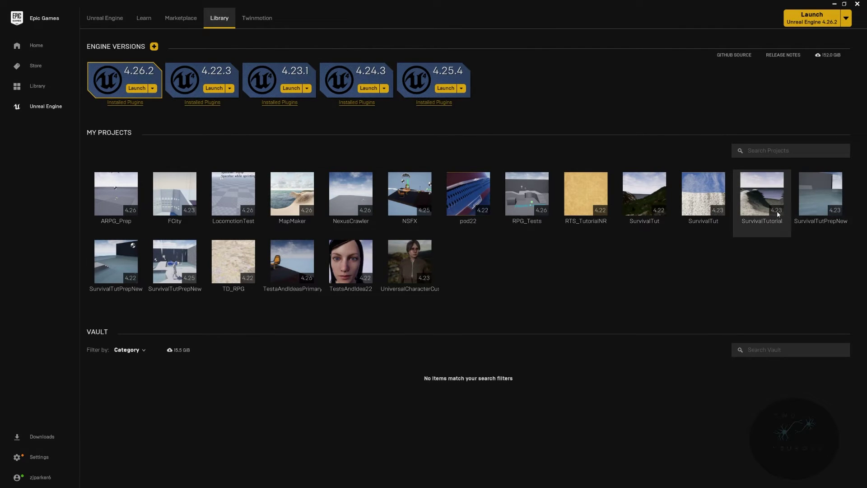
pyautogui.click(834, 5)
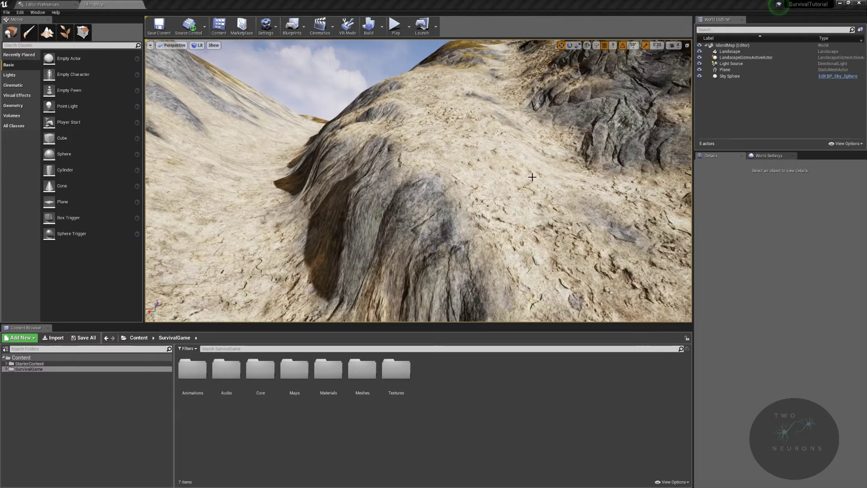
# - Select the landscape in the level, inspect its surface, and close the Editor Preferences tab
pyautogui.moveTo(475, 171); pyautogui.dragTo(475, 203, button='right')
pyautogui.click(475, 171)
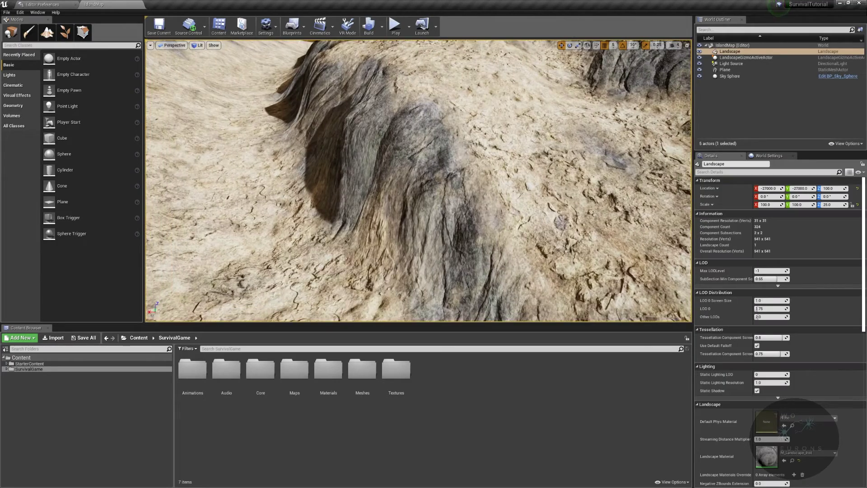
pyautogui.moveTo(592, 186); pyautogui.dragTo(646, 183, button='right')
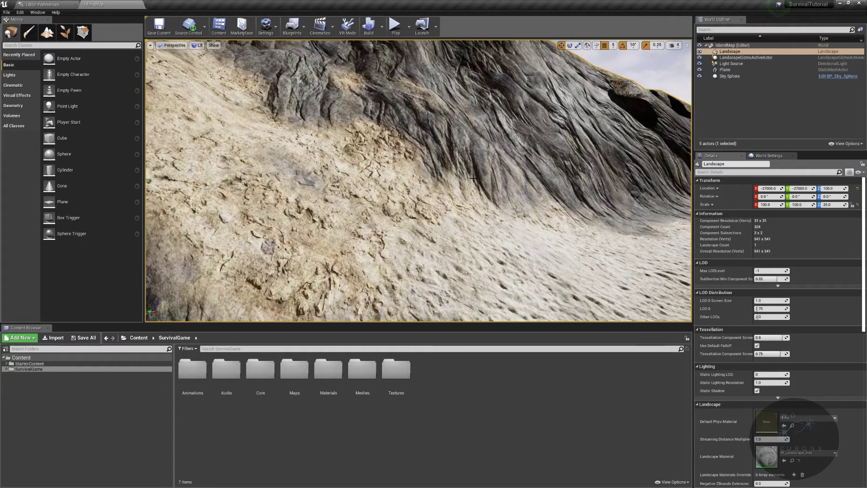
pyautogui.moveTo(542, 190); pyautogui.dragTo(678, 154, button='right')
pyautogui.moveTo(418, 180); pyautogui.dragTo(310, 96, button='right')
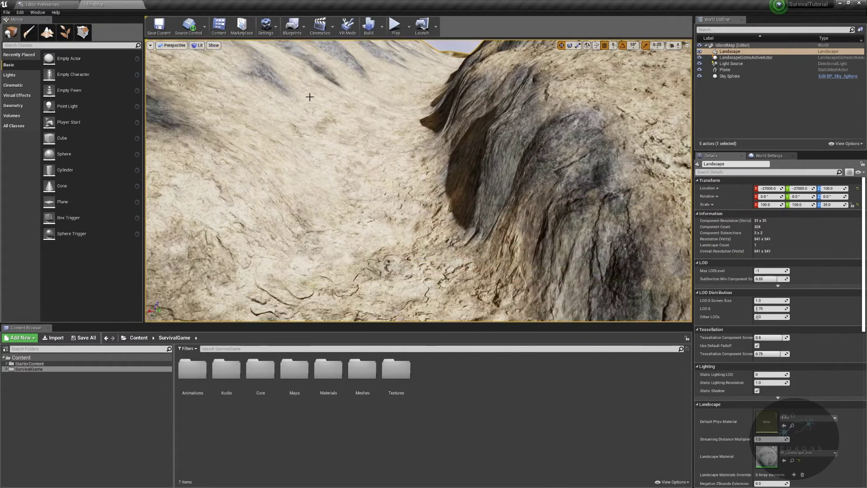
pyautogui.click(74, 4)
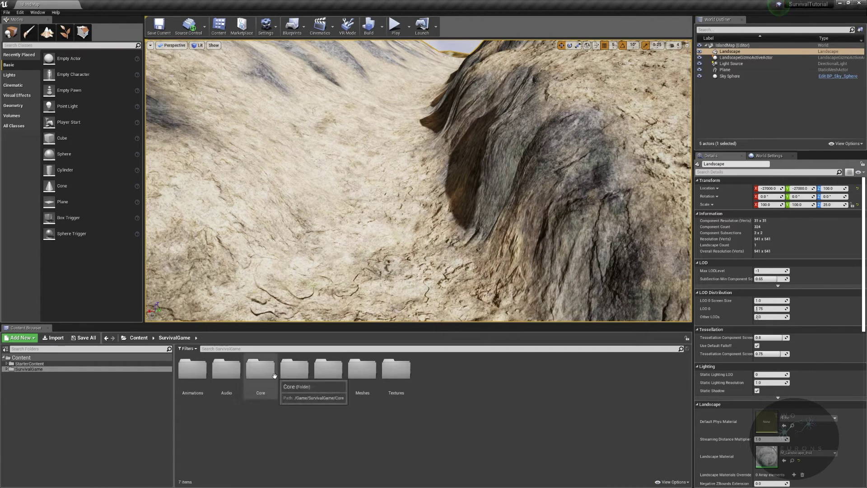
# - Open the BP_FirstPersonCharacter blueprint from SurvivalGame/Core/Character and close its IGet Default Sprint Speed function graph
pyautogui.doubleClick(247, 379)
pyautogui.click(184, 365)
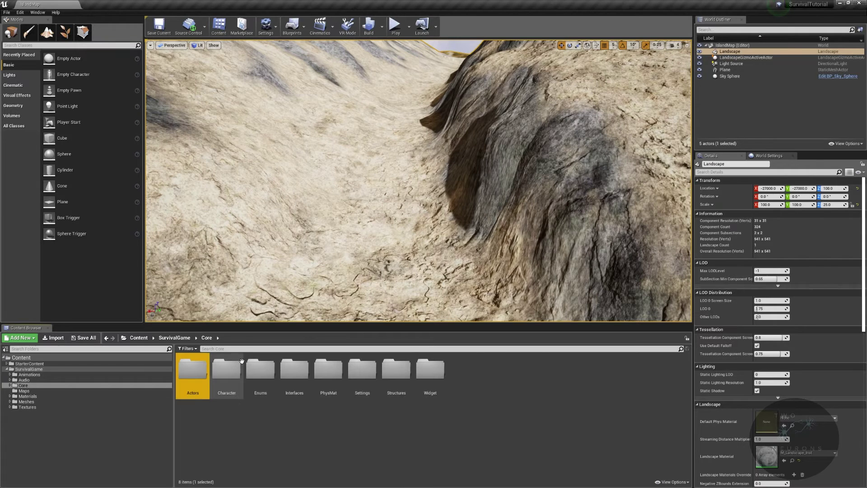
pyautogui.doubleClick(226, 371)
pyautogui.doubleClick(200, 373)
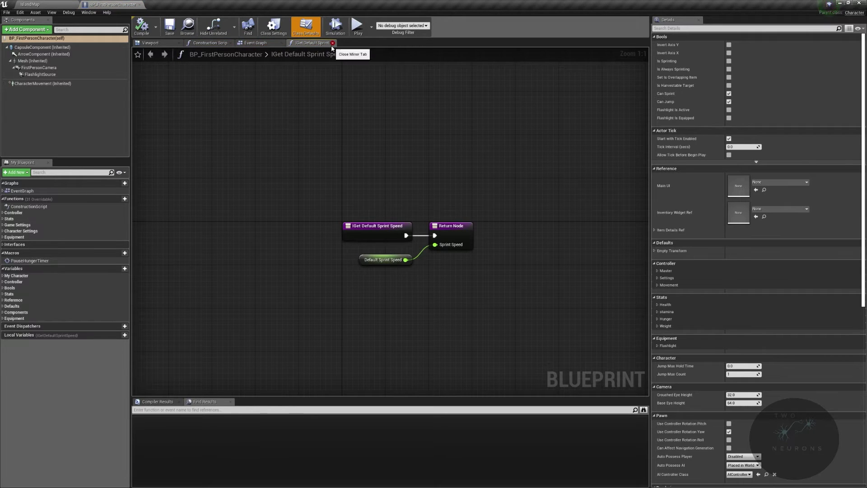
pyautogui.click(332, 43)
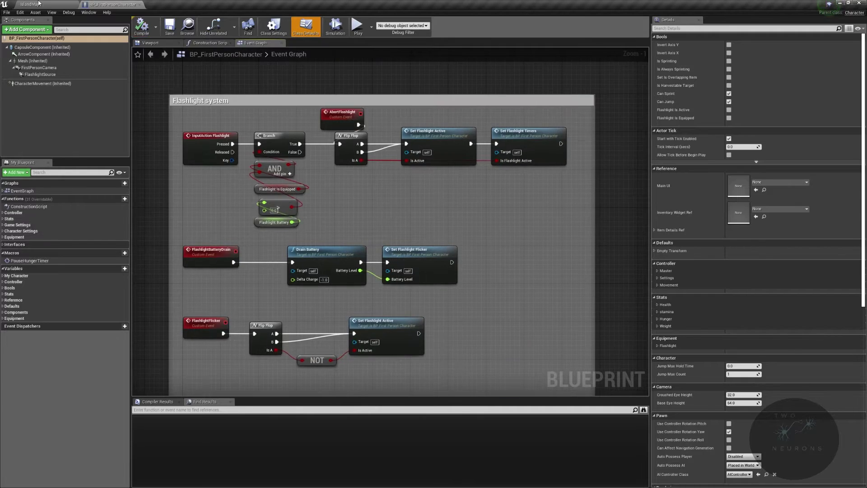
# - Play-test IslandMap in the level viewport, walk around the terrain, stop playing, and look over the shoreline
pyautogui.click(36, 4)
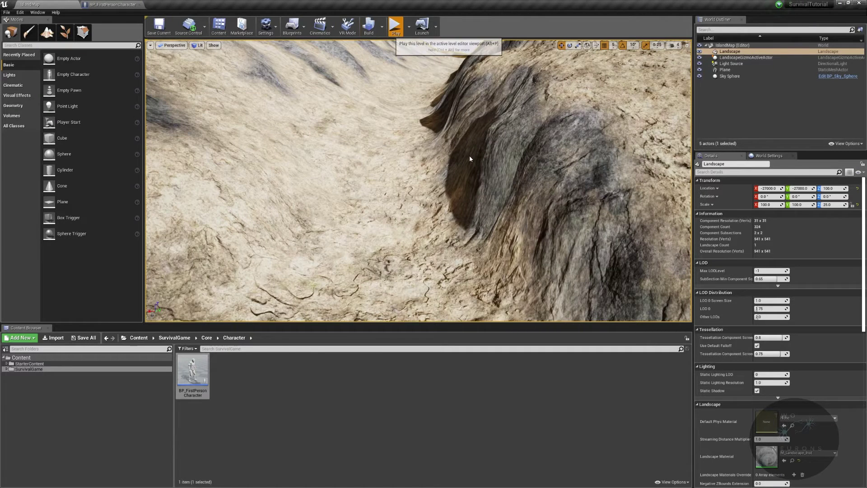
pyautogui.hotkey('alt', 'p')
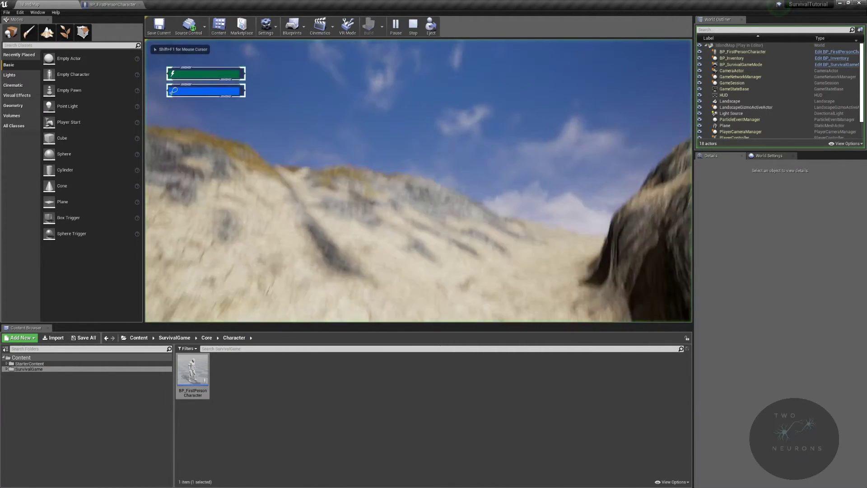
pyautogui.press('w')
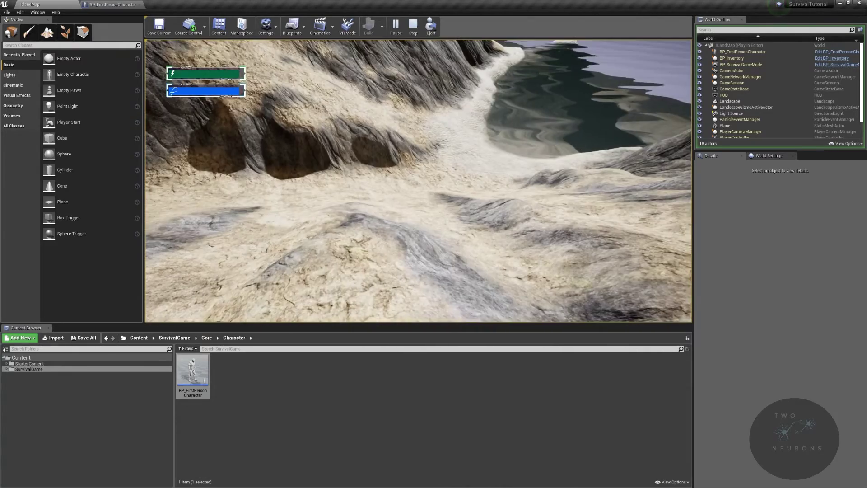
pyautogui.press('Escape')
pyautogui.moveTo(172, 214); pyautogui.dragTo(164, 185, button='right')
pyautogui.press('w')
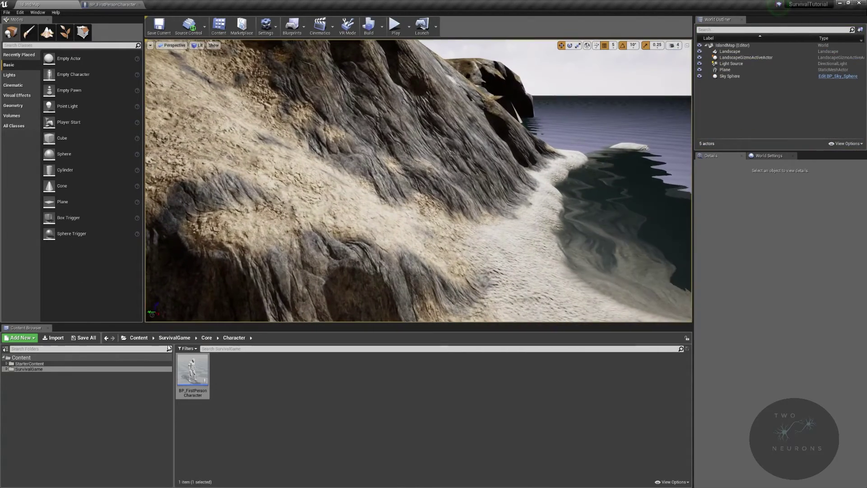
# - Browse the Core and Audio/Footsteps content folders, then return to the SurvivalGame folder
pyautogui.click(206, 338)
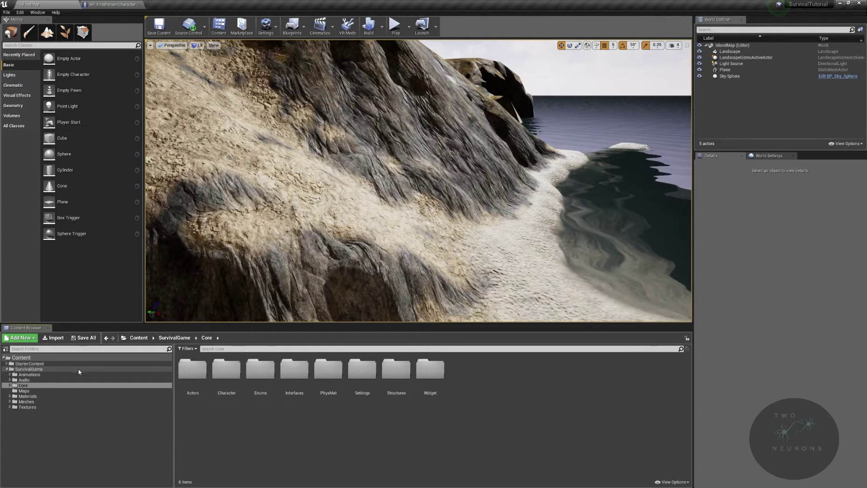
pyautogui.click(68, 379)
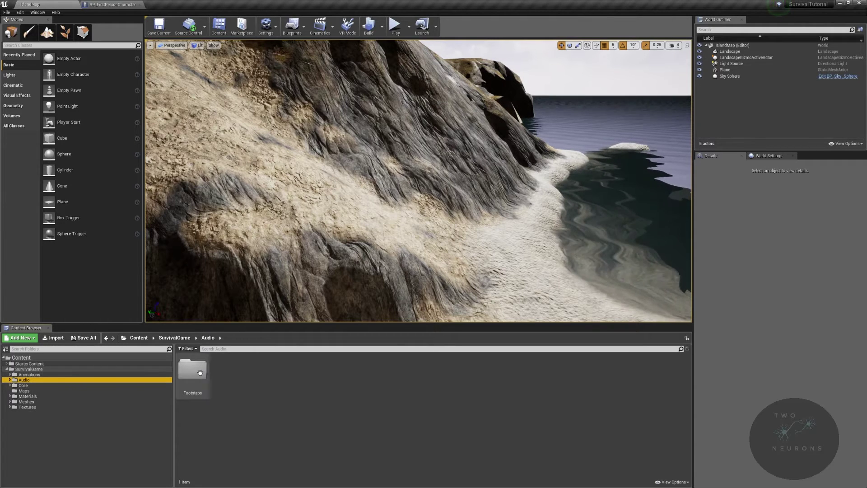
pyautogui.doubleClick(199, 371)
pyautogui.click(56, 370)
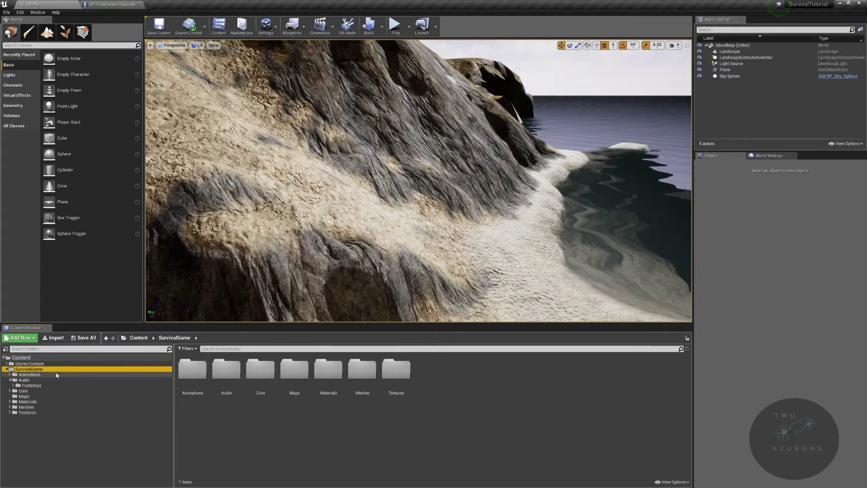
# - Open the ABP_FirstPerson animation blueprint from the Animations/Character folder and inspect the Spawn Decal at Location node's Life Span
pyautogui.click(68, 375)
pyautogui.doubleClick(193, 369)
pyautogui.doubleClick(226, 369)
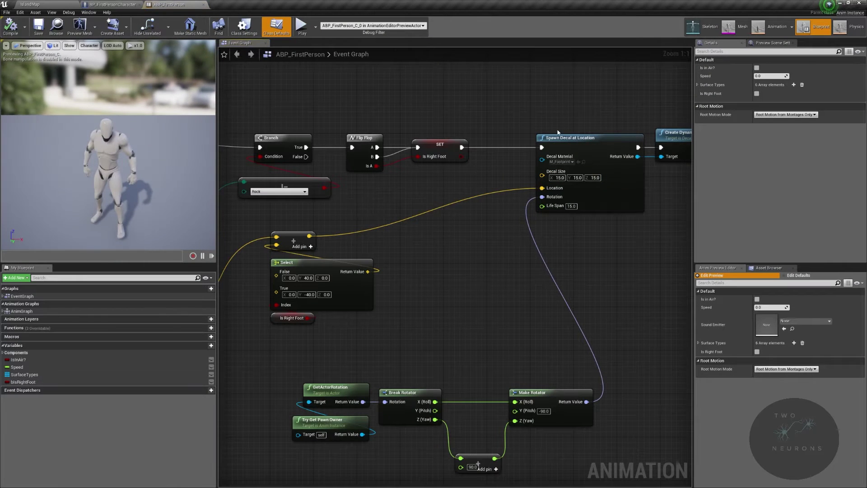
pyautogui.moveTo(529, 93); pyautogui.dragTo(574, 213)
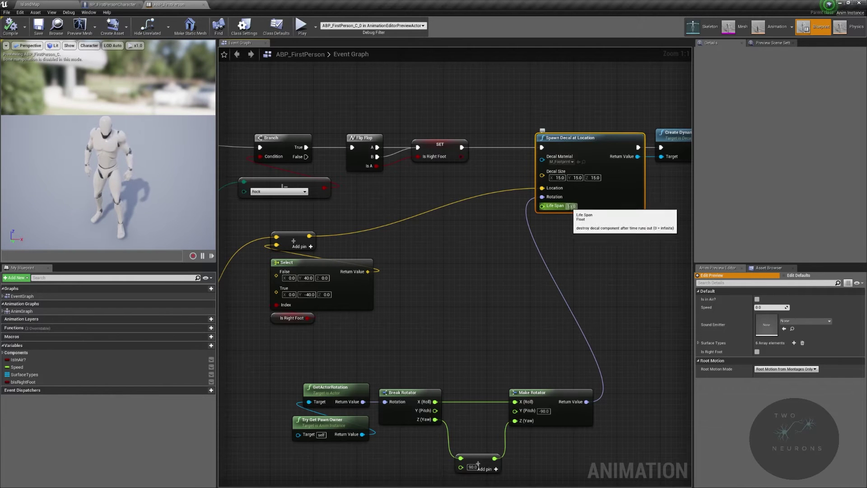
# - Close the animation blueprint, look over the BP_FirstPersonCharacter event graph's input sections, and close that blueprint too
pyautogui.click(203, 4)
pyautogui.moveTo(443, 263); pyautogui.dragTo(377, 395, button='right')
pyautogui.moveTo(398, 129); pyautogui.dragTo(375, 368, button='right')
pyautogui.moveTo(449, 253); pyautogui.dragTo(454, 191, button='right')
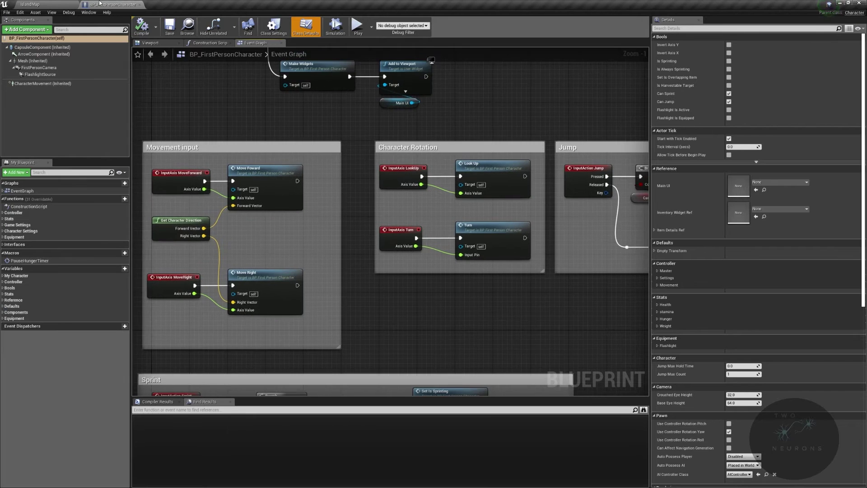
pyautogui.click(141, 4)
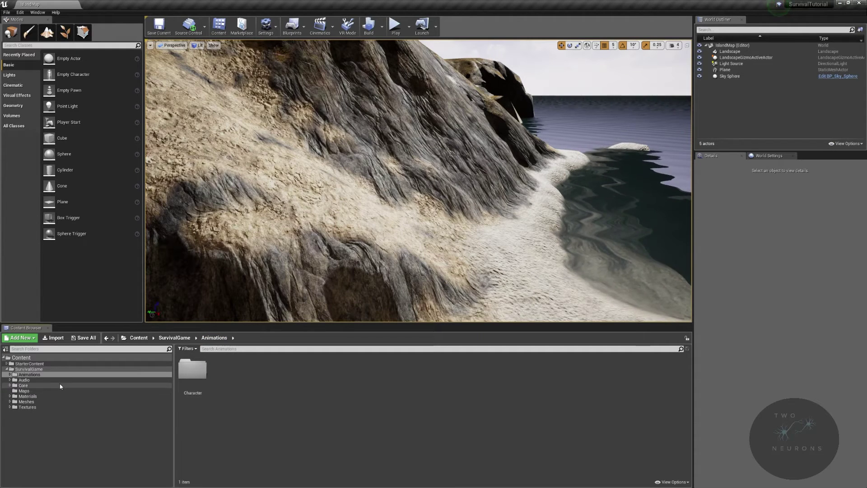
# - Open the WBP_InventoryUI widget from the Core/Widget folder and switch it to the graph view
pyautogui.click(143, 385)
pyautogui.doubleClick(430, 370)
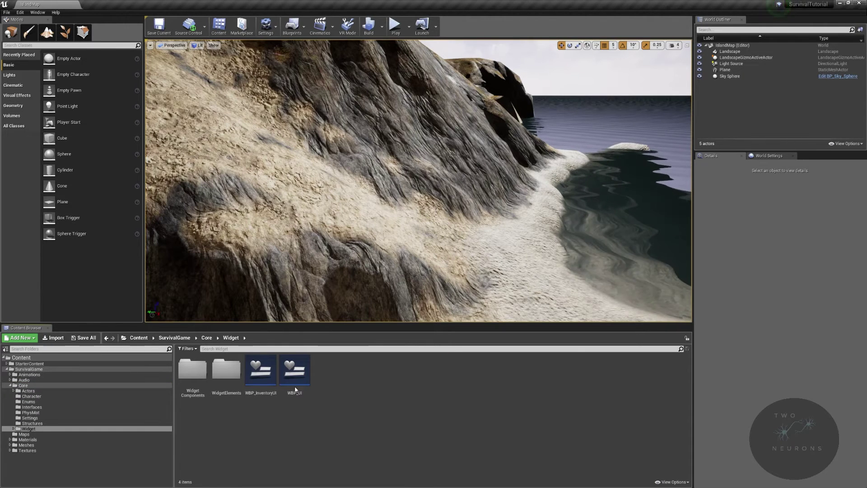
pyautogui.doubleClick(270, 386)
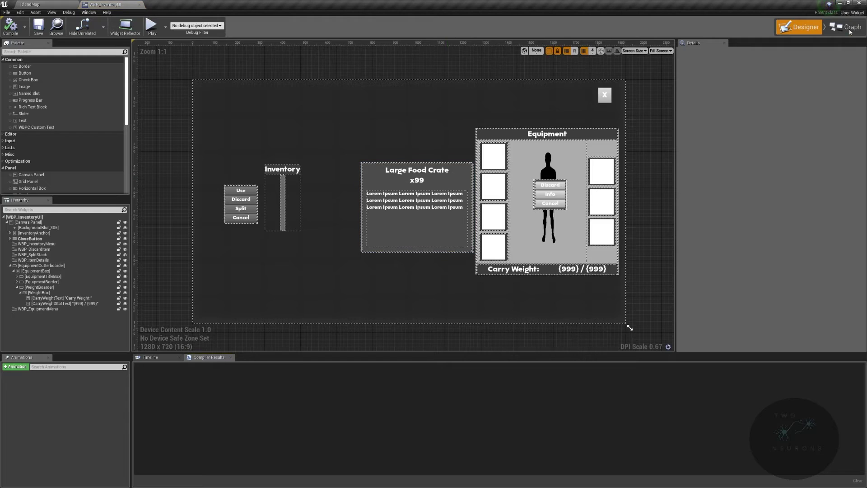
pyautogui.click(849, 29)
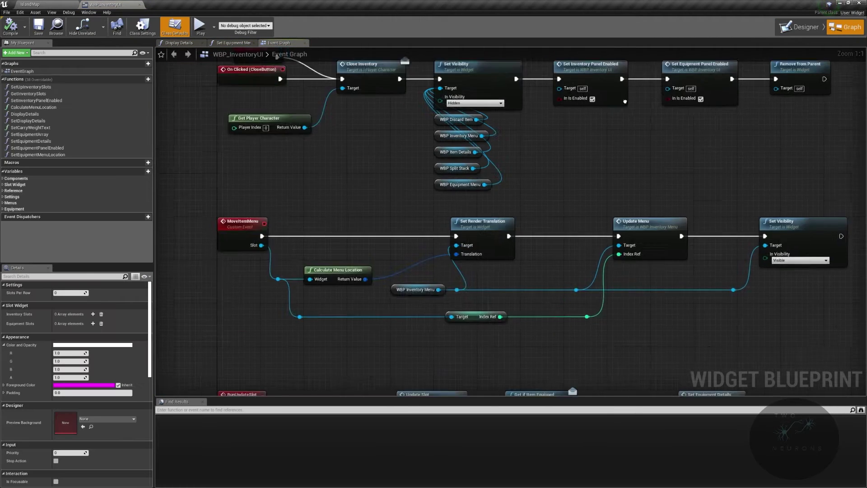
# - Close all WBP_InventoryUI graph tabs except the Event Graph
pyautogui.moveTo(625, 102)
pyautogui.mouseDown(button='right')
pyautogui.moveTo(655, 45)
pyautogui.moveTo(633, 113)
pyautogui.mouseUp(button='right')
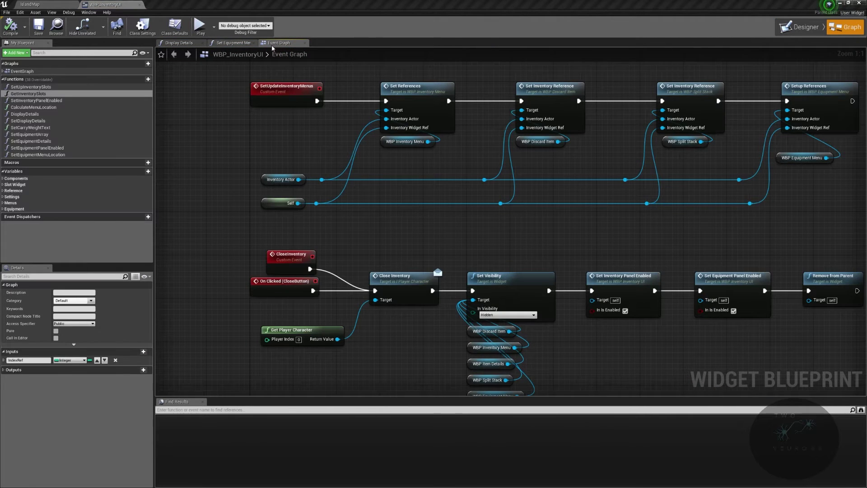
pyautogui.rightClick(275, 43)
pyautogui.click(301, 79)
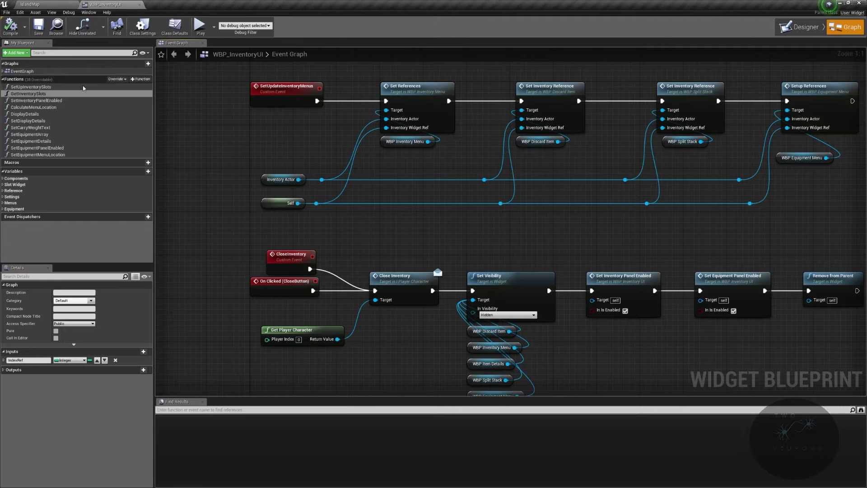
# - Open the GetInventorySlots function and bring its Add Child to Uniform Grid and Set Row nodes into view
pyautogui.doubleClick(28, 94)
pyautogui.scroll(4, 444, 223)
pyautogui.scroll(1, 444, 222)
pyautogui.moveTo(650, 316); pyautogui.dragTo(507, 240, button='right')
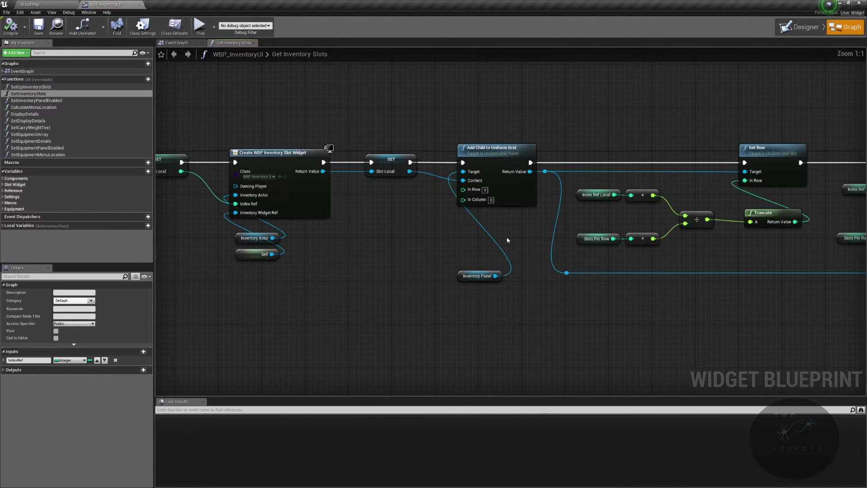
pyautogui.moveTo(482, 196); pyautogui.dragTo(385, 192, button='right')
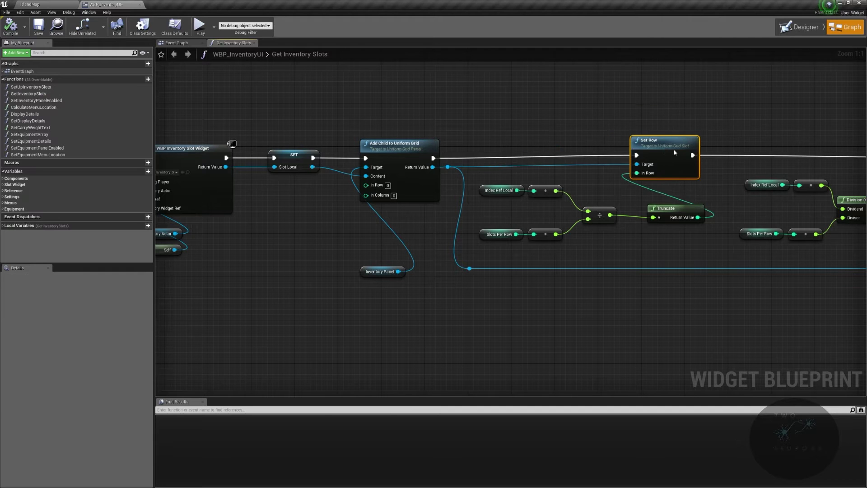
pyautogui.moveTo(660, 158); pyautogui.dragTo(674, 147)
pyautogui.moveTo(598, 138); pyautogui.dragTo(579, 129, button='right')
pyautogui.hotkey('ctrl', 'z')
pyautogui.hotkey('ctrl', 'z')
pyautogui.hotkey('ctrl', 'z')
# - Move the Set Row and Set Column input wires to the In Row and In Column inputs of Add Child to Uniform Grid
pyautogui.keyDown('ctrl'); pyautogui.moveTo(628, 168); pyautogui.dragTo(348, 178); pyautogui.keyUp('ctrl')
pyautogui.moveTo(688, 200); pyautogui.dragTo(538, 188, button='right')
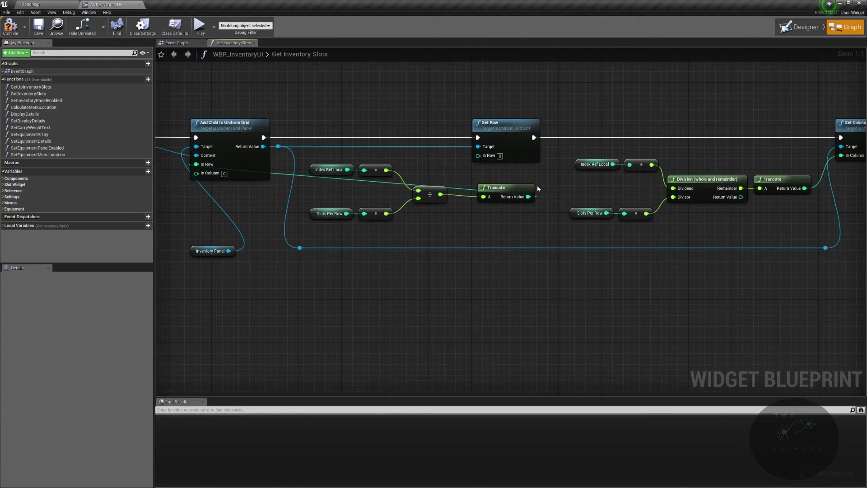
pyautogui.keyDown('ctrl'); pyautogui.moveTo(848, 156); pyautogui.dragTo(197, 173); pyautogui.keyUp('ctrl')
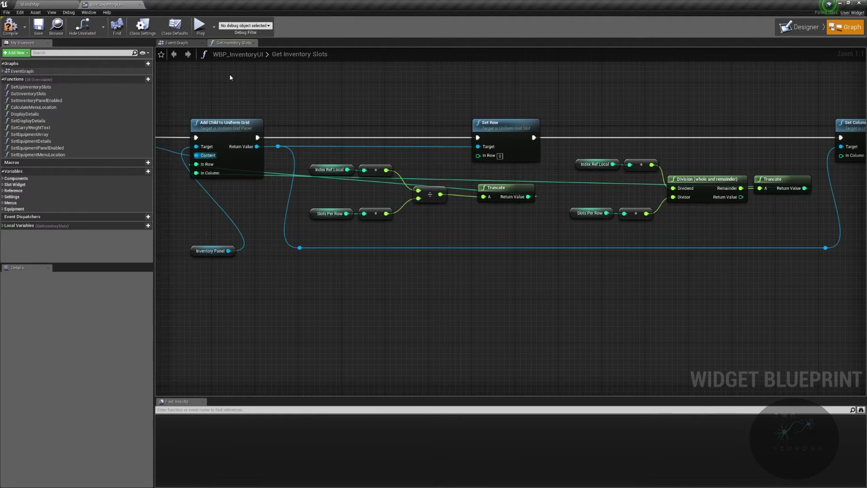
# - Try to play the game from the widget blueprint, cancel at the compile error prompt, and close the message log
pyautogui.click(207, 31)
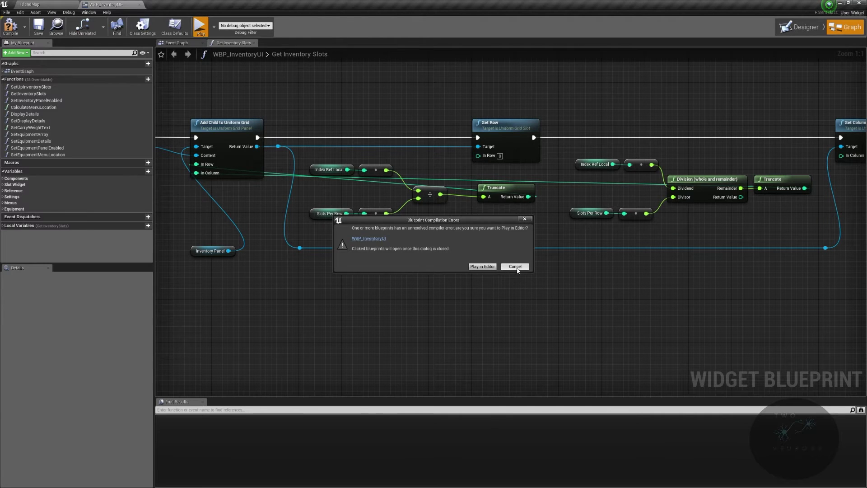
pyautogui.click(524, 266)
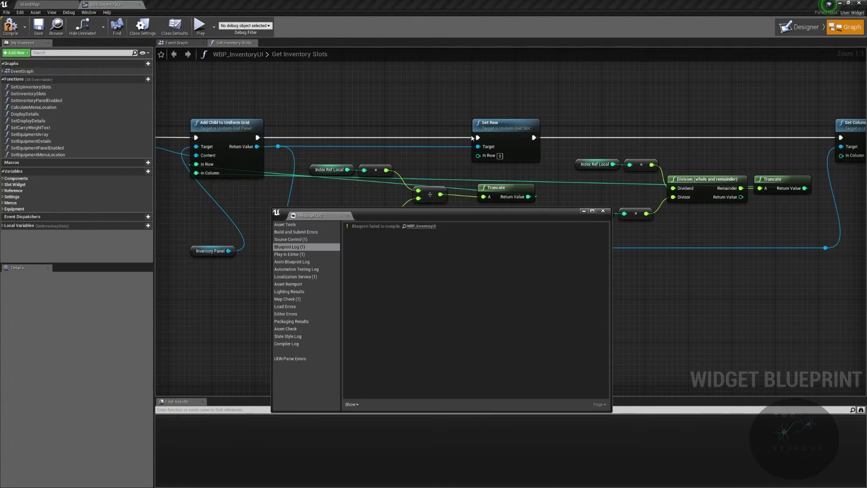
pyautogui.click(603, 211)
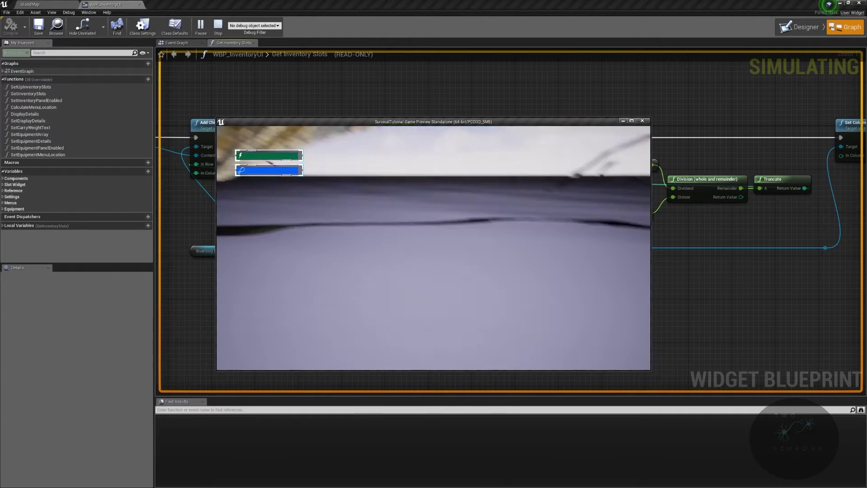
# - Open the inventory in the game preview to check its slot grid, then close the preview and the message log
pyautogui.press('i')
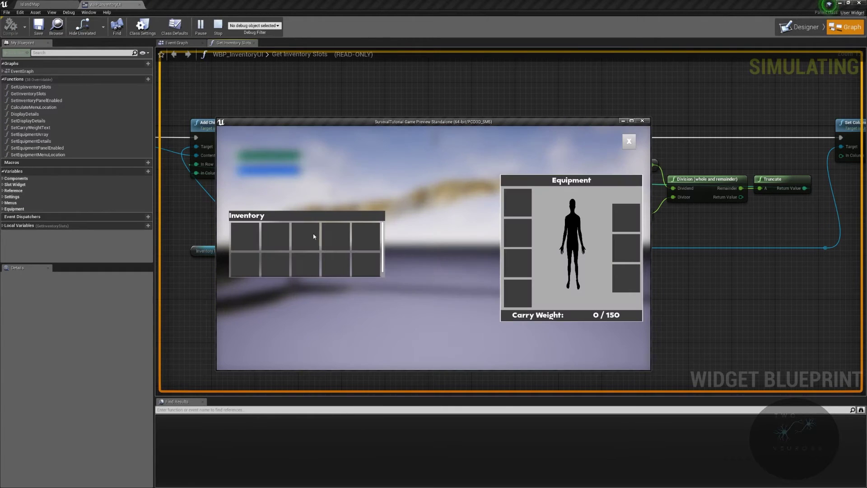
pyautogui.click(271, 244)
pyautogui.click(642, 120)
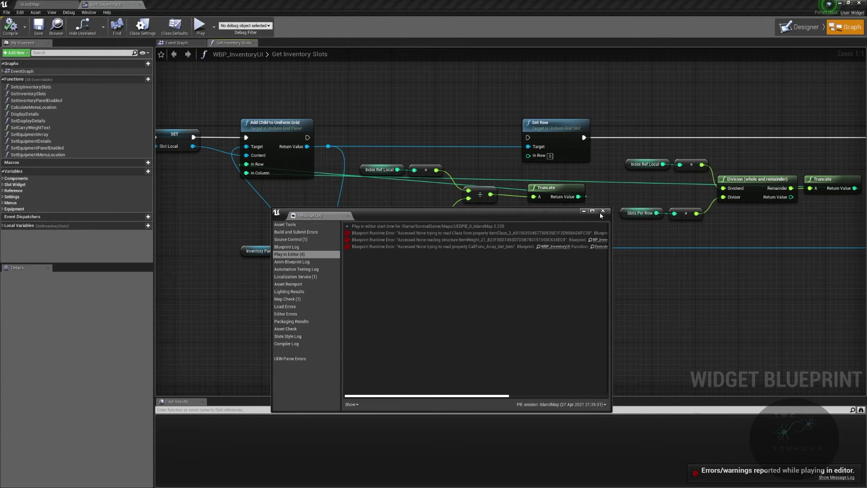
pyautogui.click(603, 211)
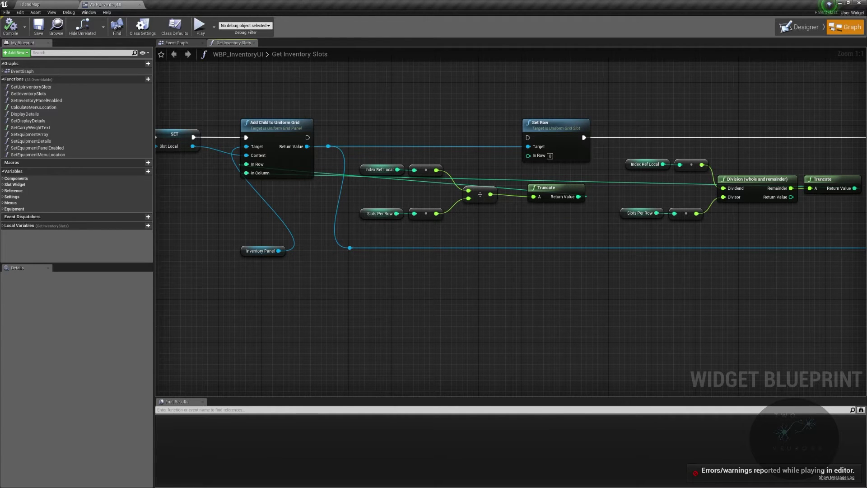
# - Reconnect Add Child to Uniform Grid's execution output to Set Row and move the row and column wires back to Set Row and Set Column
pyautogui.moveTo(307, 137); pyautogui.dragTo(528, 137)
pyautogui.keyDown('ctrl'); pyautogui.moveTo(247, 164); pyautogui.dragTo(528, 156); pyautogui.keyUp('ctrl')
pyautogui.keyDown('ctrl'); pyautogui.moveTo(251, 175); pyautogui.dragTo(716, 158); pyautogui.keyUp('ctrl')
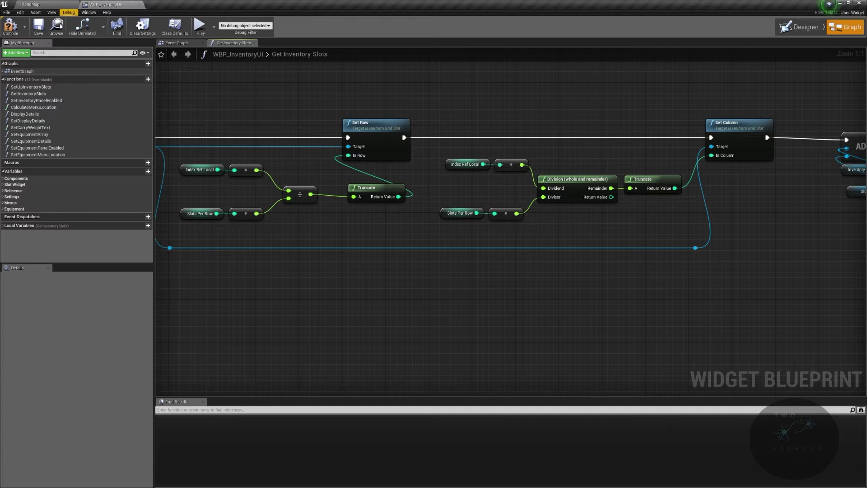
# - Compile the widget blueprint, play the game to check the inventory's slot grid, and close the preview
pyautogui.click(9, 35)
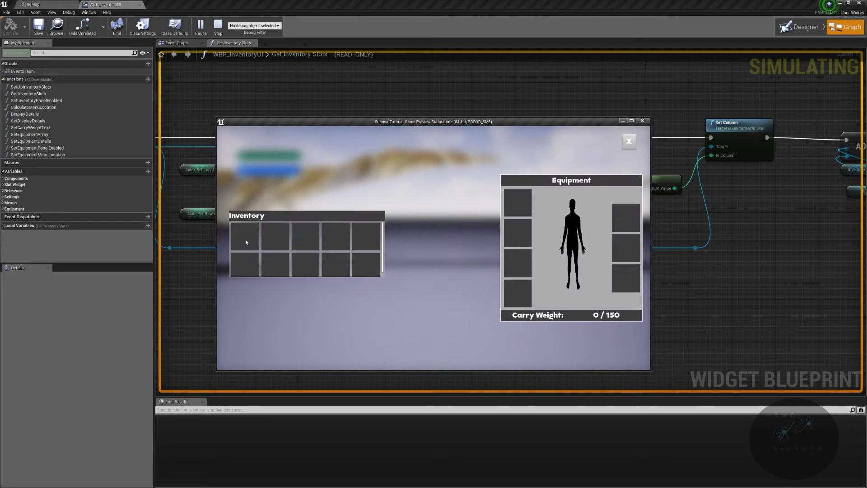
pyautogui.click(643, 121)
# - Transfer the Truncate result wires from Set Row and Set Column to Add Child to Uniform Grid's In Row and In Column inputs
pyautogui.moveTo(638, 120); pyautogui.dragTo(380, 162, button='right')
pyautogui.moveTo(520, 178); pyautogui.dragTo(829, 170, button='right')
pyautogui.moveTo(410, 198); pyautogui.dragTo(508, 202, button='right')
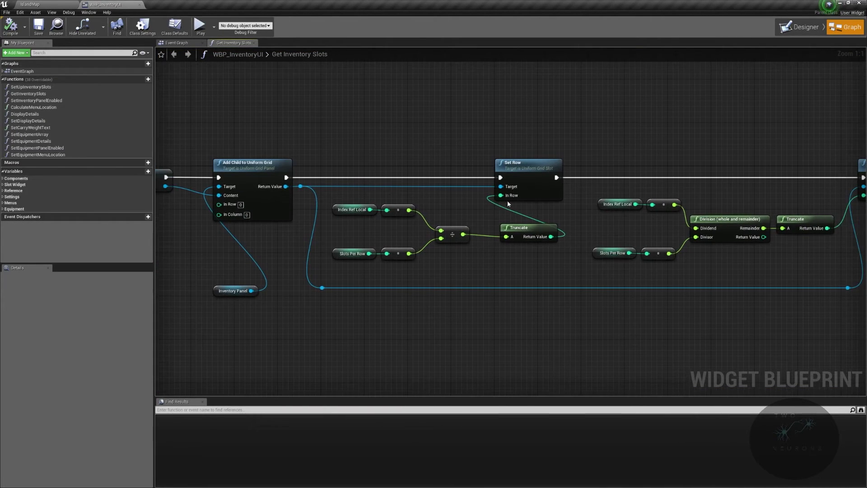
pyautogui.keyDown('ctrl'); pyautogui.moveTo(501, 195); pyautogui.dragTo(220, 205); pyautogui.keyUp('ctrl')
pyautogui.moveTo(641, 226); pyautogui.dragTo(524, 222, button='right')
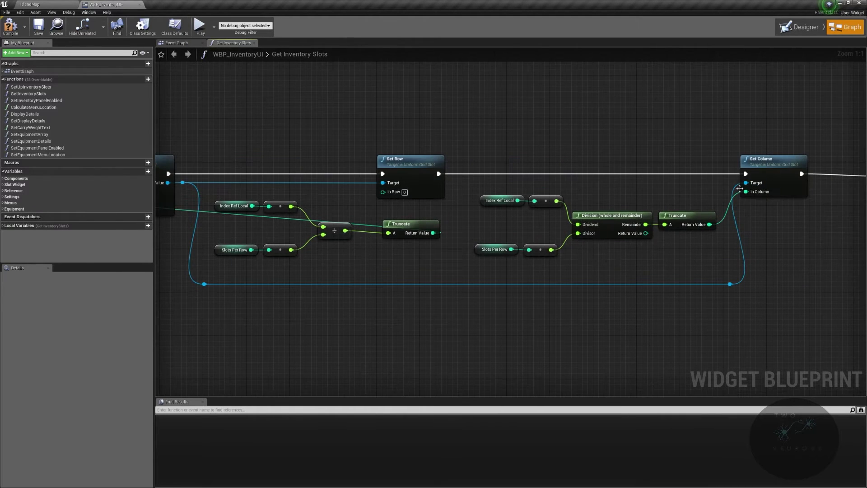
pyautogui.moveTo(754, 195); pyautogui.dragTo(533, 193)
pyautogui.hotkey('ctrl', 'z')
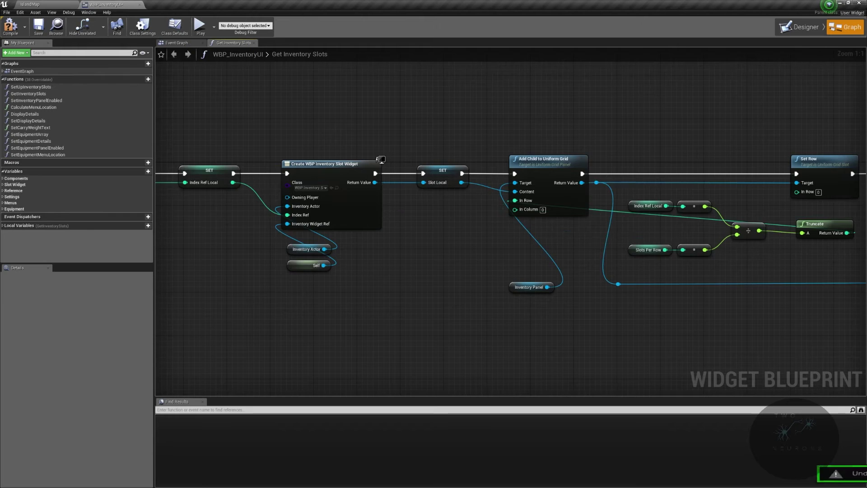
pyautogui.keyDown('ctrl'); pyautogui.moveTo(677, 198); pyautogui.dragTo(189, 215); pyautogui.keyUp('ctrl')
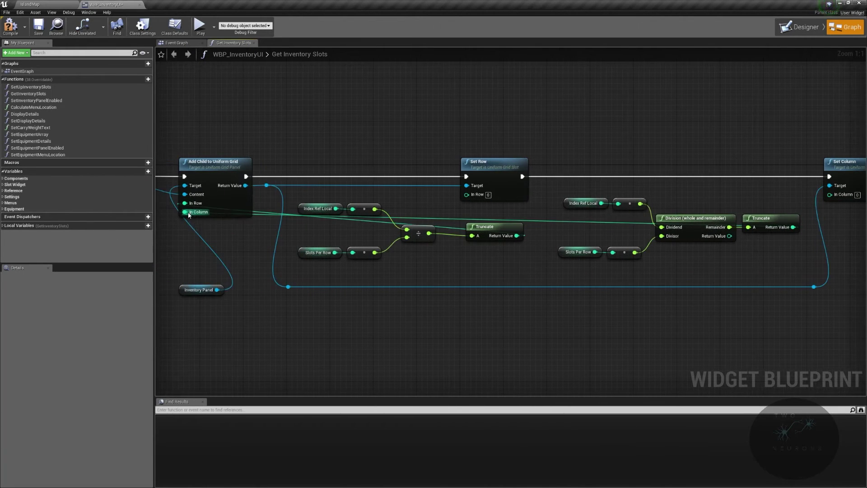
# - Connect Add Child to Uniform Grid's execution output directly to the AddUnique node, bypassing Set Row and Set Column
pyautogui.moveTo(246, 176); pyautogui.dragTo(366, 152)
pyautogui.click(257, 175)
pyautogui.moveTo(246, 176); pyautogui.dragTo(767, 178)
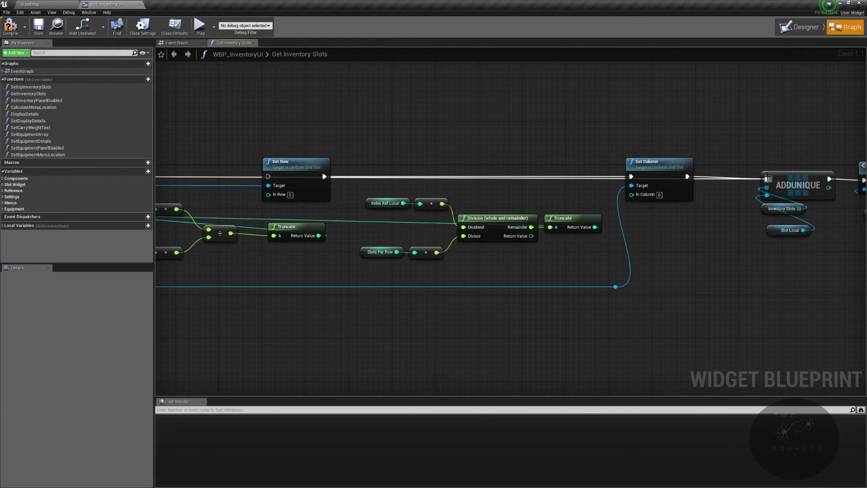
# - Play the game, open the inventory to check its slot grid, and close the preview
pyautogui.click(199, 26)
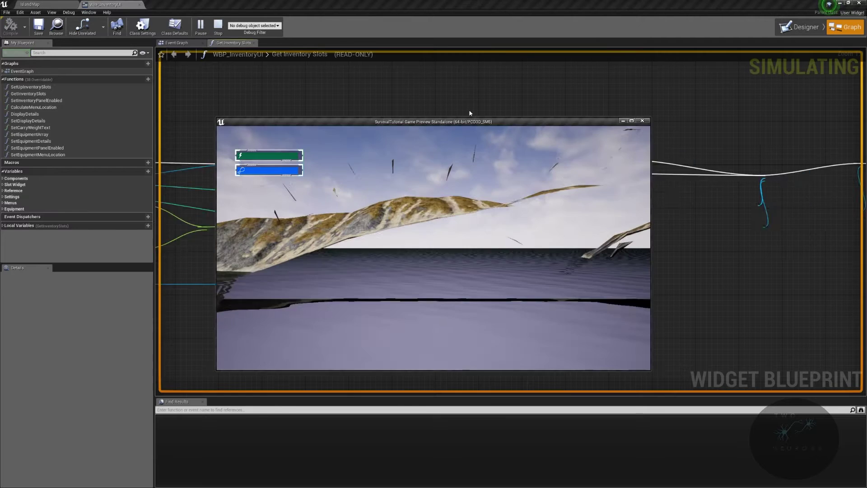
pyautogui.press('i')
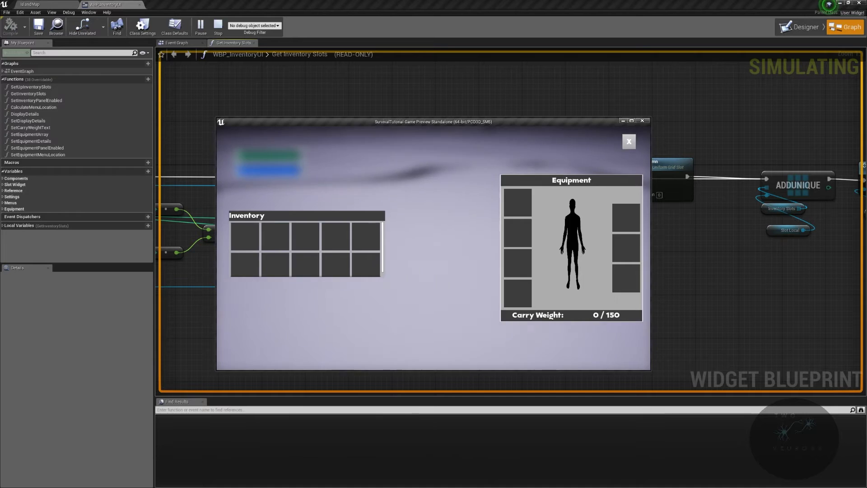
pyautogui.click(628, 142)
pyautogui.press('Escape')
# - Undo the rewiring, restoring the execution flow through Set Row and Set Column and the Truncate results feeding their row and column inputs
pyautogui.moveTo(625, 111); pyautogui.dragTo(654, 89, button='right')
pyautogui.hotkey('ctrl', 'z')
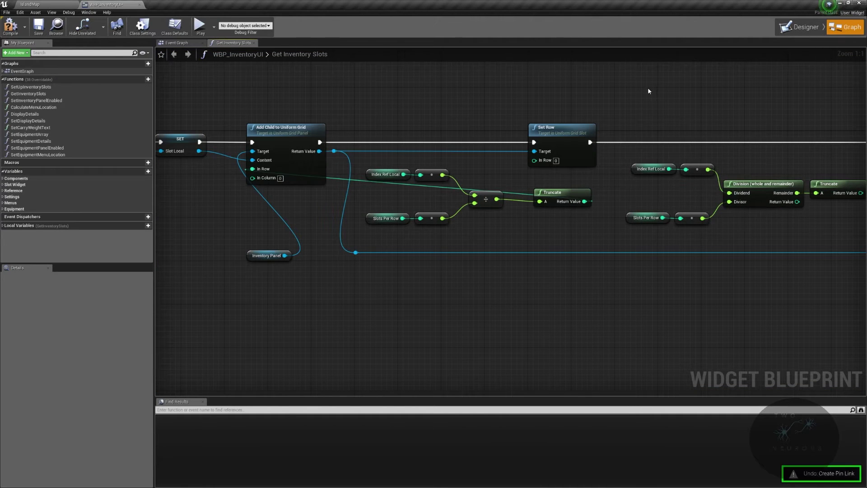
pyautogui.moveTo(638, 97); pyautogui.dragTo(458, 122, button='right')
pyautogui.scroll(-1, 452, 124)
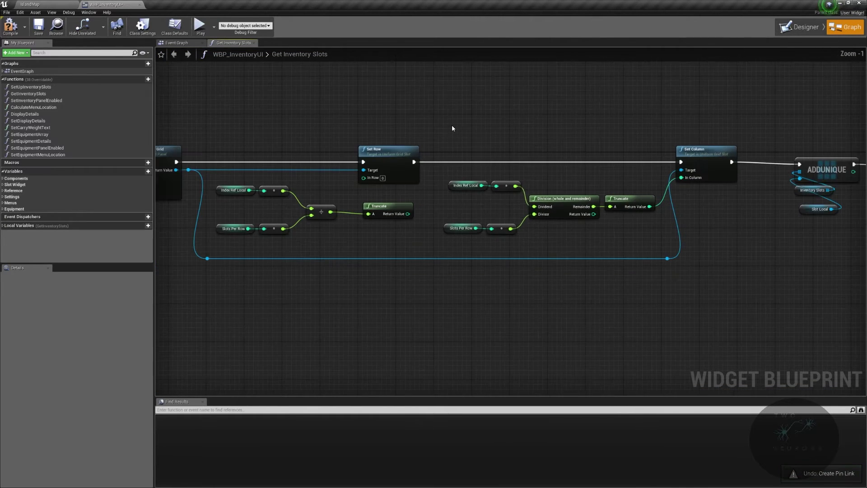
pyautogui.rightClick(452, 125)
pyautogui.click(426, 86)
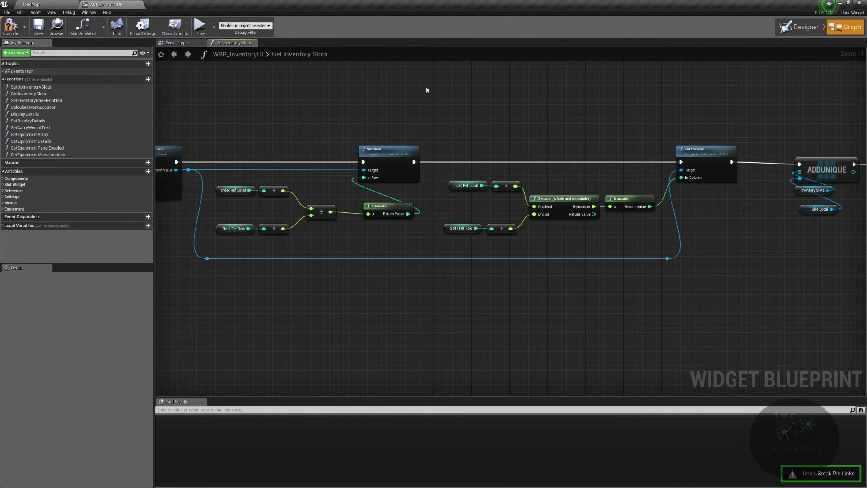
# - Compile and save the WBP_InventoryUI widget blueprint and close its editor
pyautogui.click(10, 26)
pyautogui.click(38, 25)
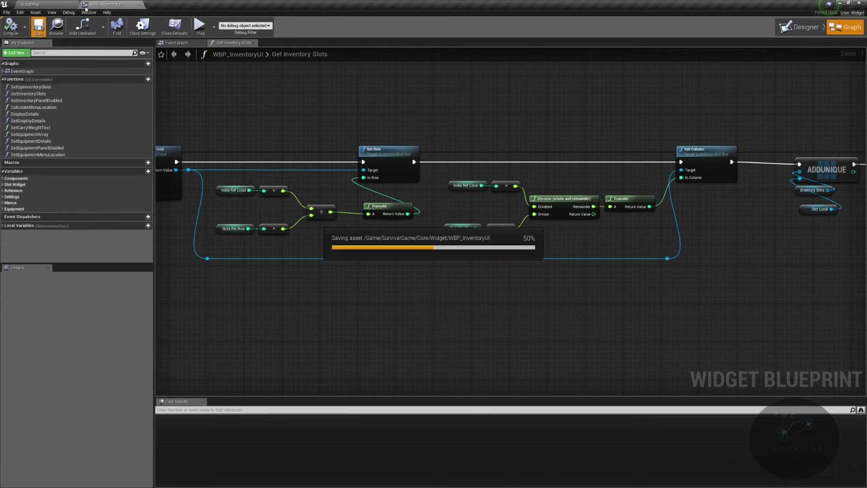
pyautogui.click(140, 5)
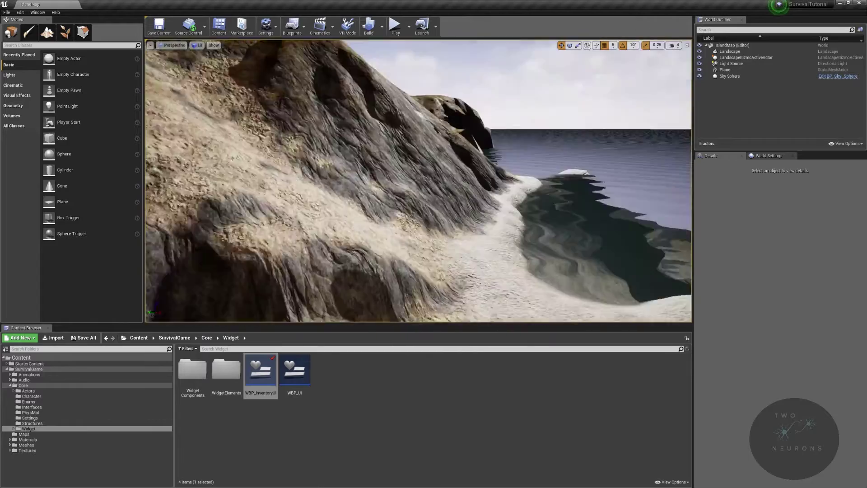
# - Enter landscape editing and choose the Change Component Size tool among the Manage tools
pyautogui.moveTo(419, 181); pyautogui.dragTo(262, 194, button='right')
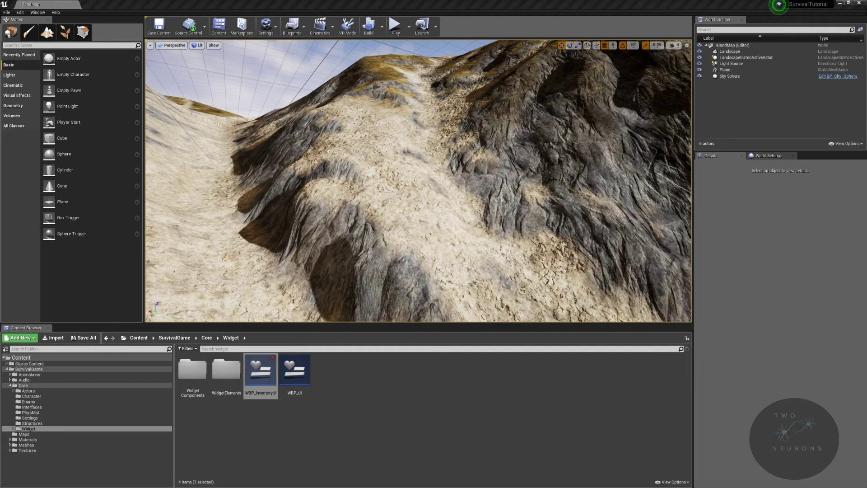
pyautogui.click(50, 36)
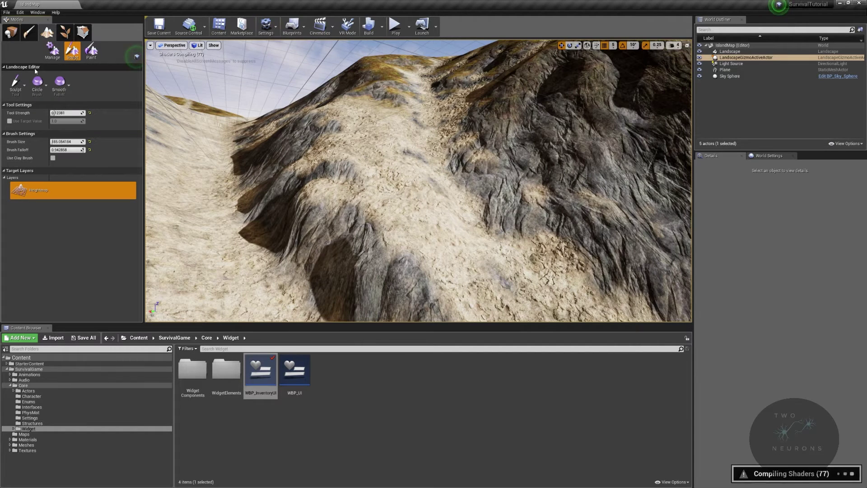
pyautogui.click(53, 50)
pyautogui.click(27, 84)
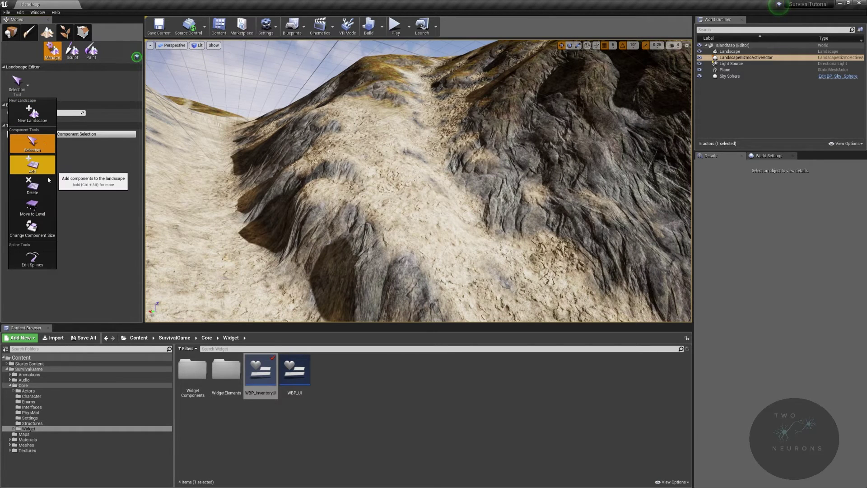
pyautogui.click(51, 236)
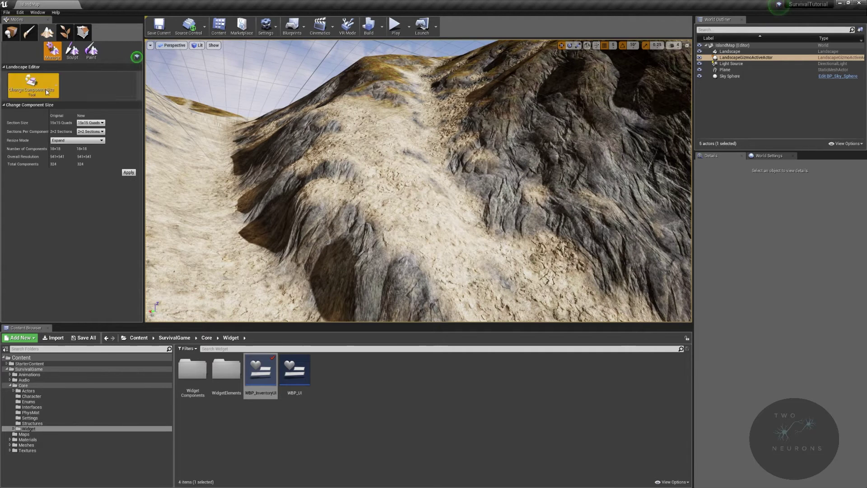
pyautogui.hotkey('ctrl', 'z')
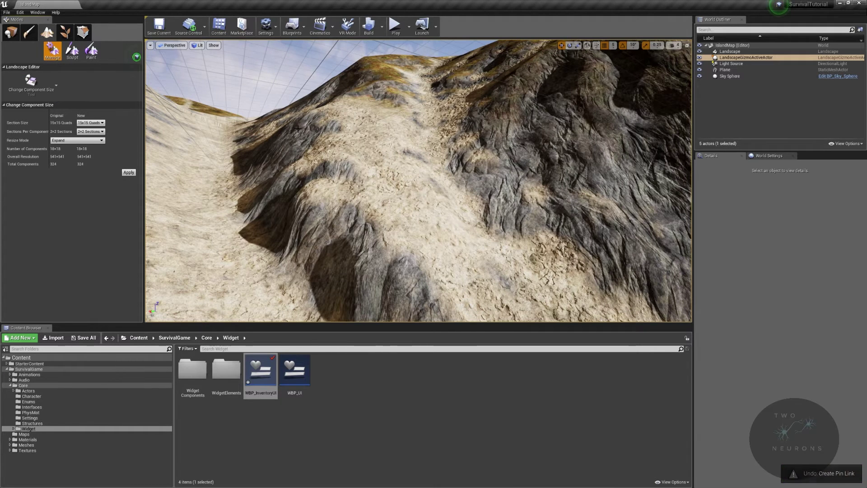
pyautogui.moveTo(358, 140); pyautogui.dragTo(433, 181, button='right')
pyautogui.hotkey('ctrl', 'y')
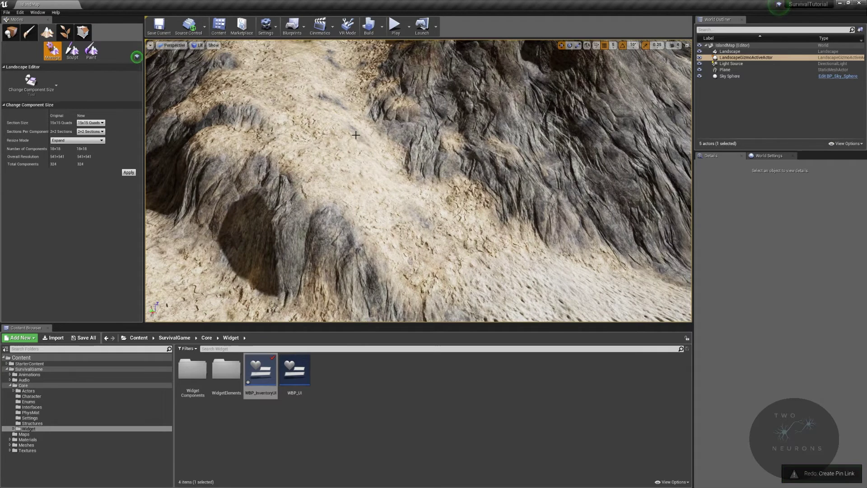
# - Select the landscape and examine the section size and resize mode options offered for changing its components
pyautogui.click(367, 189)
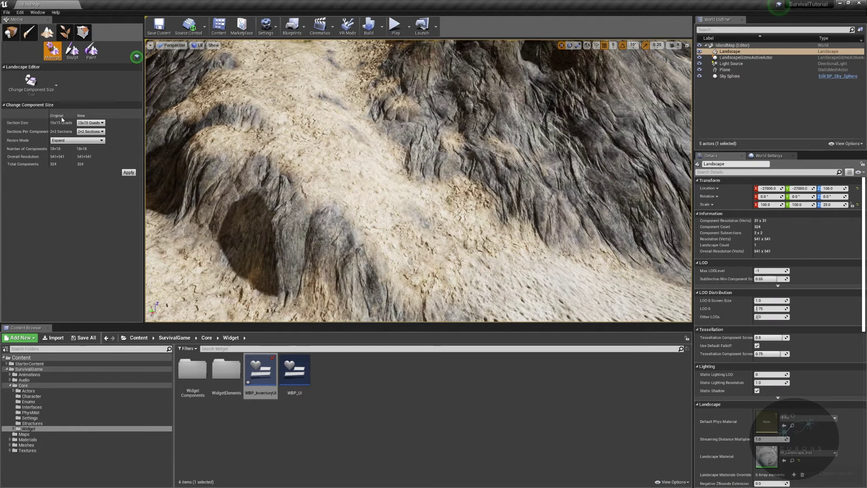
pyautogui.click(102, 123)
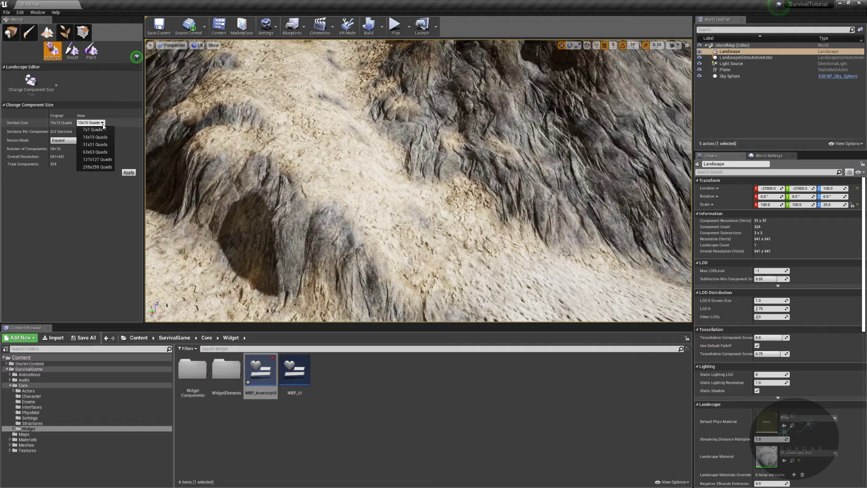
pyautogui.click(103, 125)
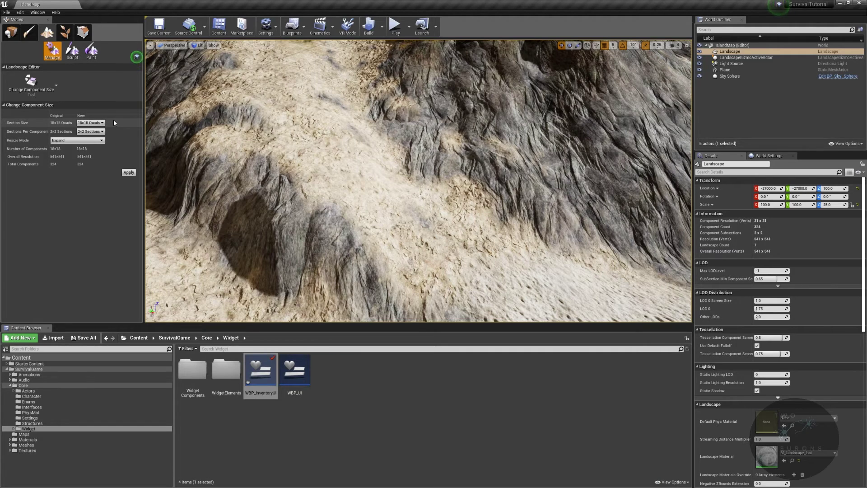
pyautogui.moveTo(417, 180); pyautogui.dragTo(629, 129, button='right')
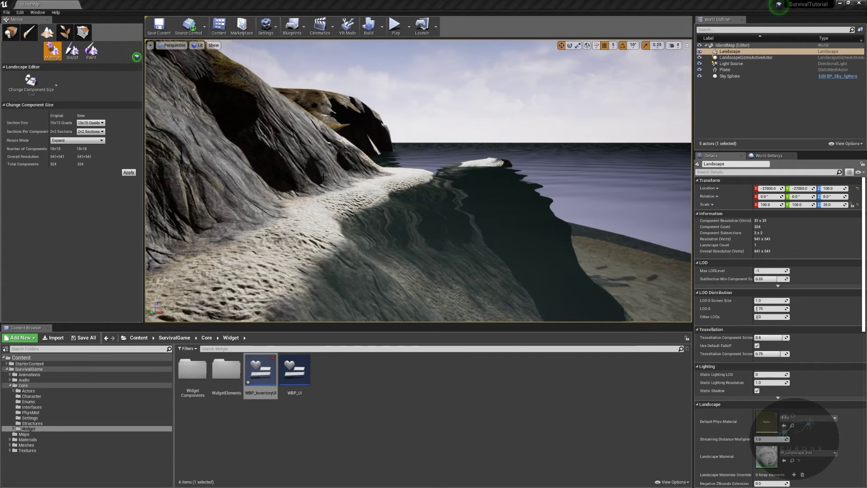
pyautogui.moveTo(323, 176); pyautogui.dragTo(353, 174, button='right')
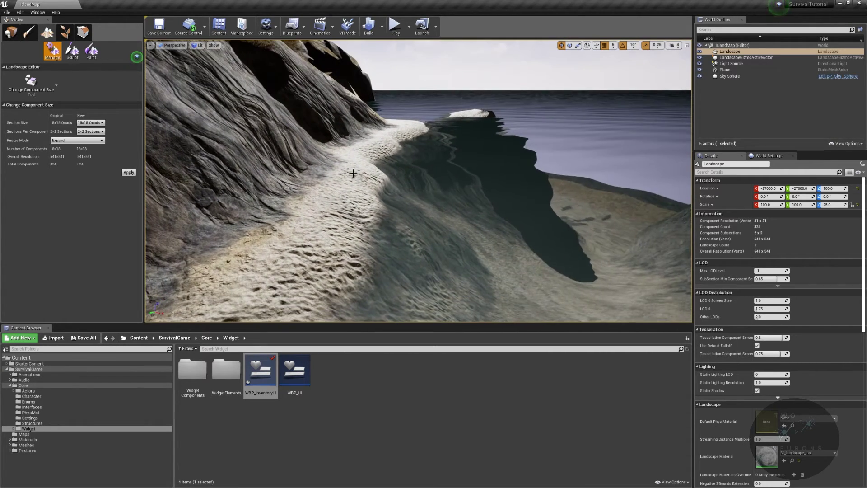
pyautogui.click(64, 142)
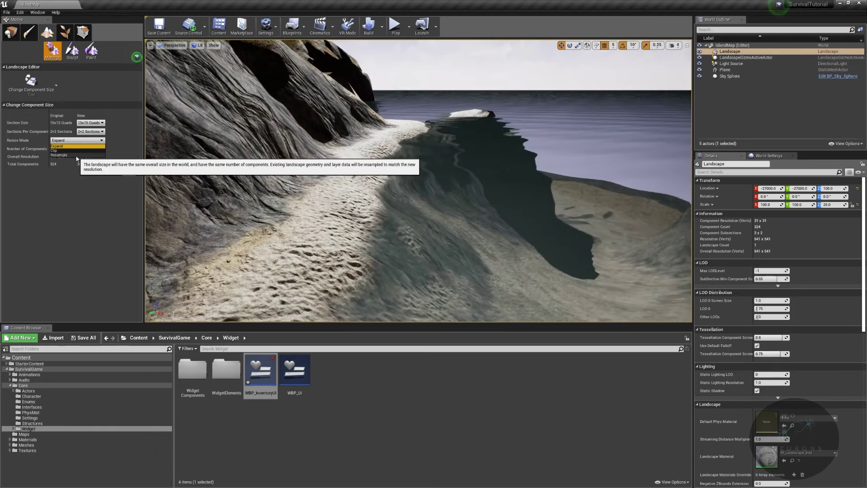
pyautogui.moveTo(418, 181); pyautogui.dragTo(508, 267, button='right')
pyautogui.press('s')
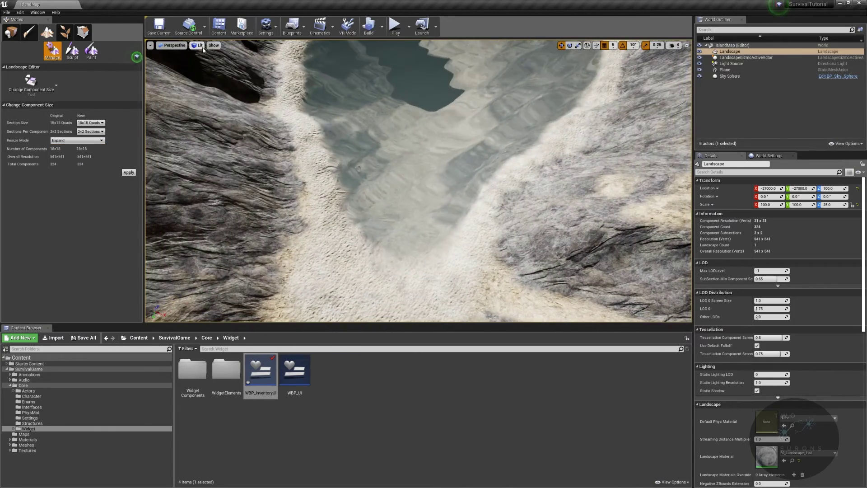
# - Switch the viewport to the Top view and examine the landscape's wireframe grid
pyautogui.click(200, 46)
pyautogui.moveTo(172, 46)
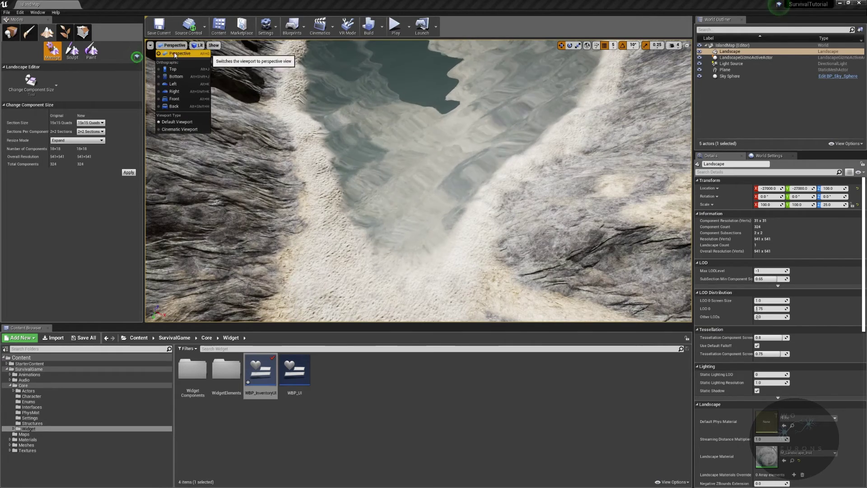
pyautogui.click(173, 70)
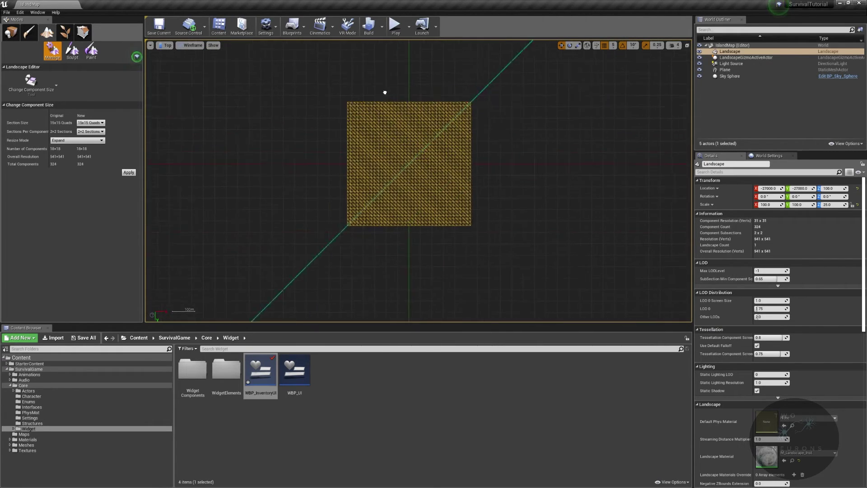
pyautogui.moveTo(385, 92); pyautogui.dragTo(403, 149, button='right')
pyautogui.scroll(2, 434, 216)
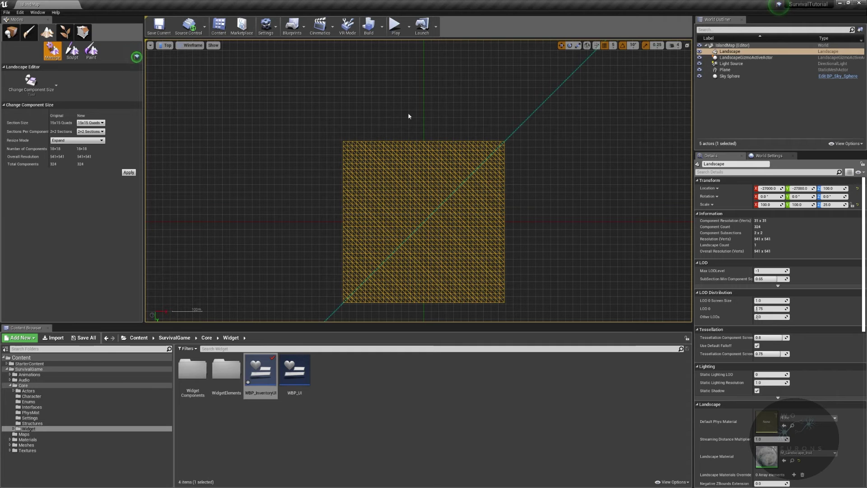
# - Set the resize mode to Resample and return the viewport to the Perspective view
pyautogui.click(76, 140)
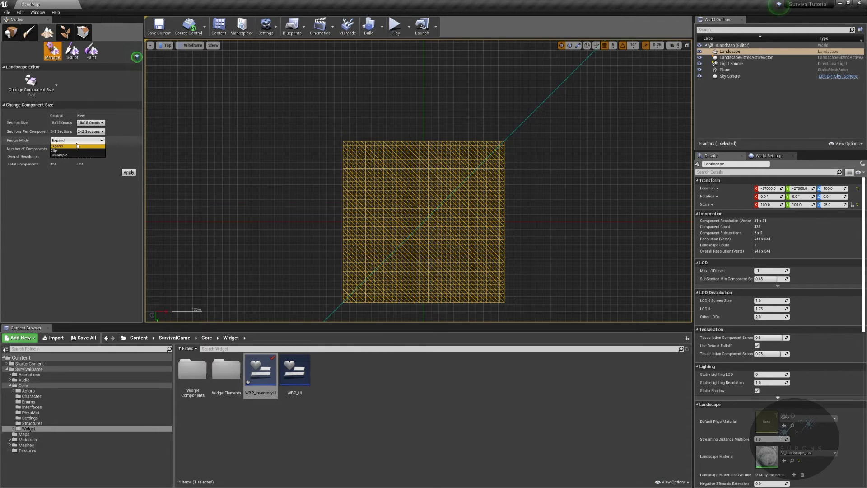
pyautogui.click(61, 155)
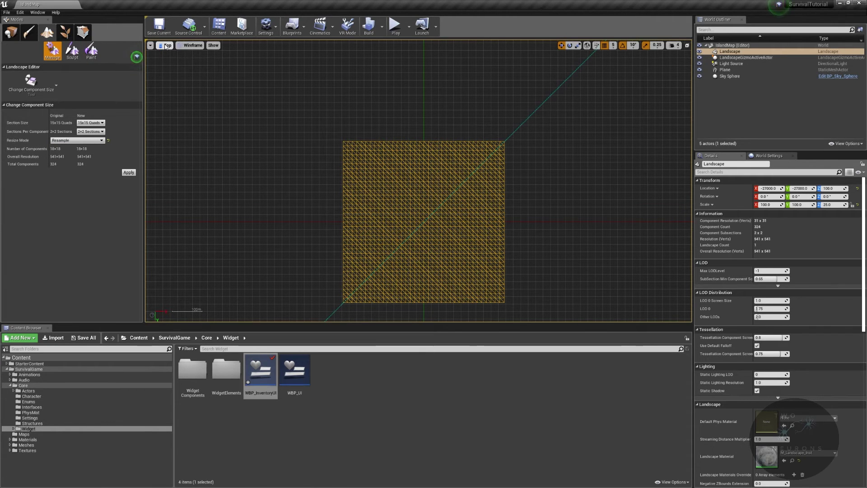
pyautogui.click(184, 45)
pyautogui.click(168, 46)
pyautogui.click(168, 45)
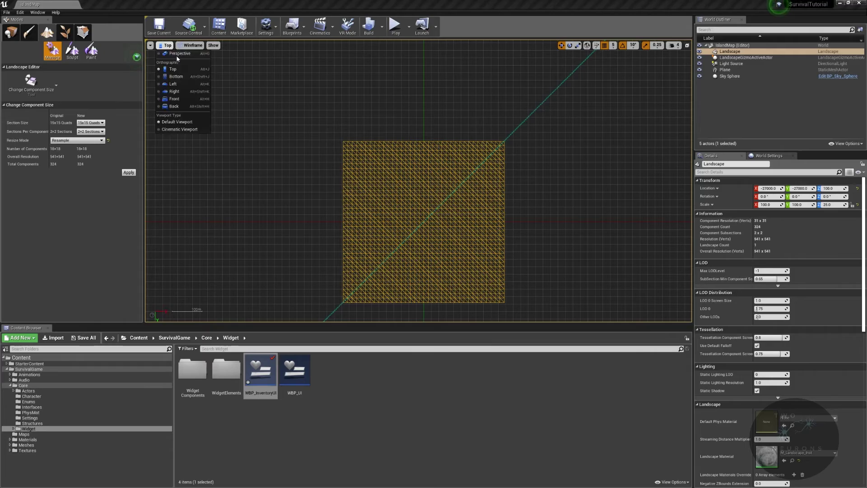
pyautogui.click(176, 57)
pyautogui.moveTo(419, 180); pyautogui.dragTo(647, 111, button='right')
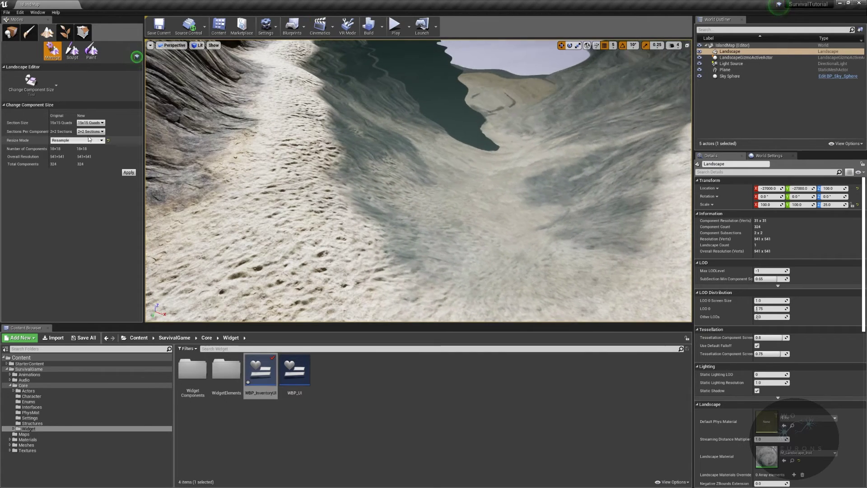
# - Set the landscape's new section size to 63x63 Quads and apply the component size change
pyautogui.click(102, 123)
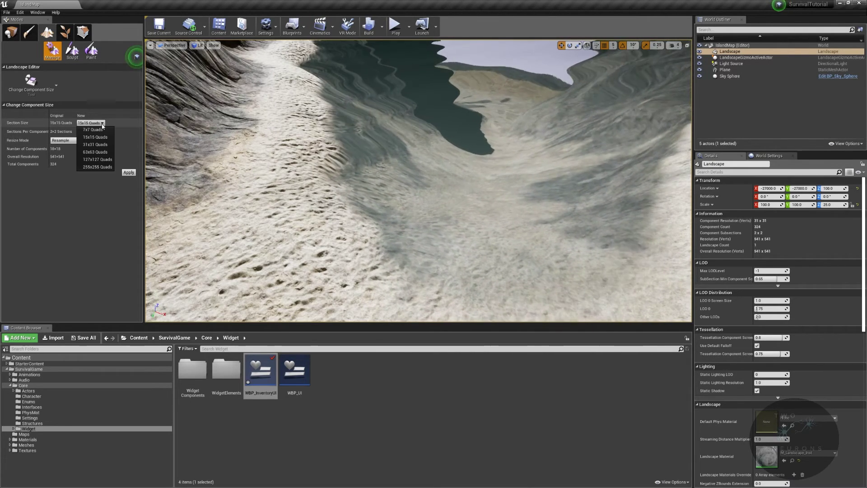
pyautogui.click(110, 144)
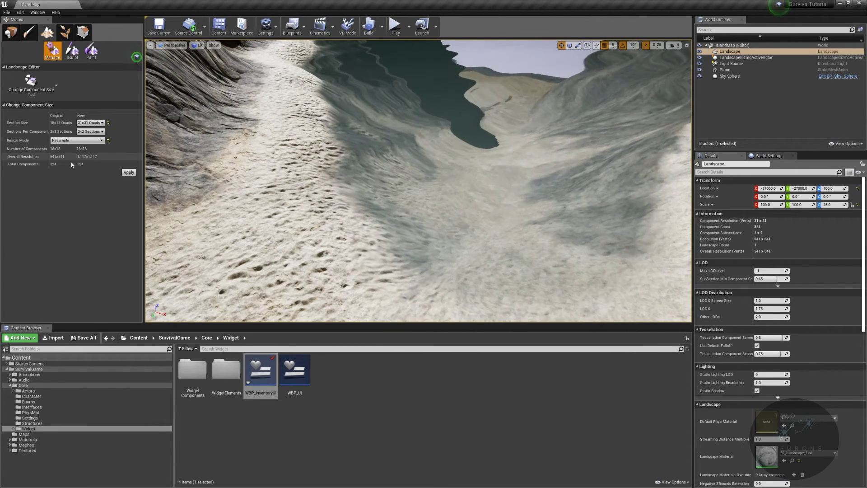
pyautogui.click(92, 123)
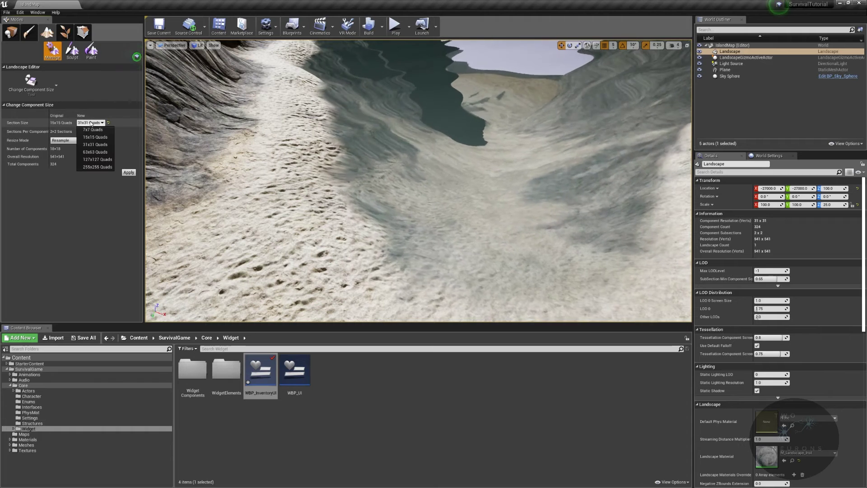
pyautogui.click(95, 153)
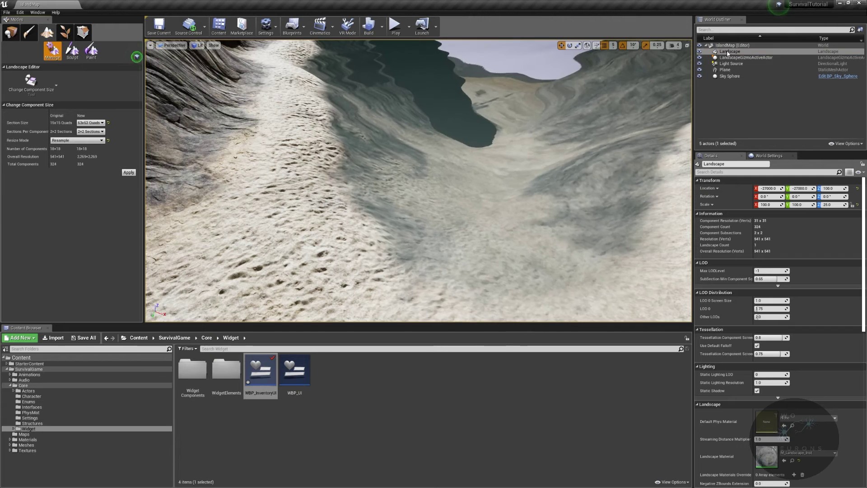
pyautogui.click(742, 54)
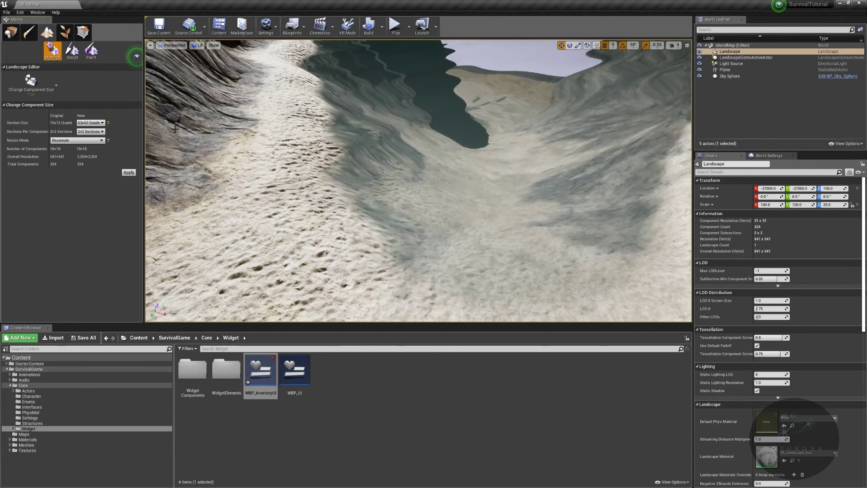
pyautogui.click(129, 172)
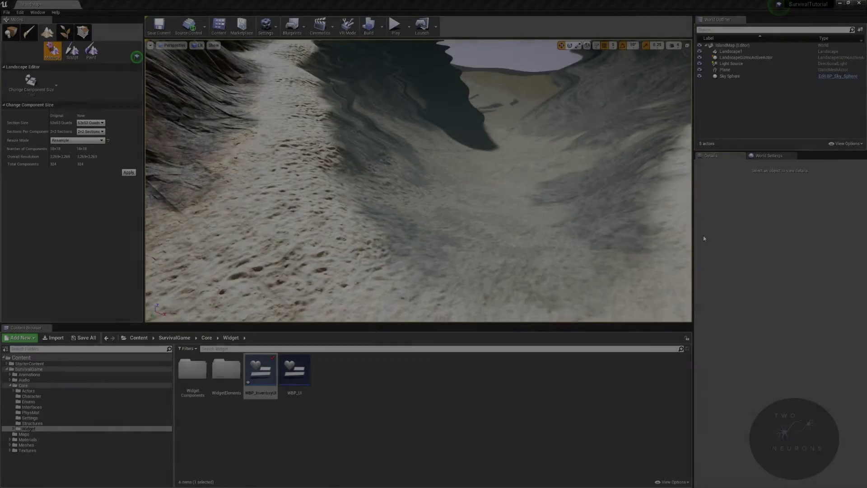
# - Move through the level to inspect the resampled landscape's shoreline and slopes up close
pyautogui.click(609, 226)
pyautogui.moveTo(610, 226); pyautogui.dragTo(646, 163, button='right')
pyautogui.press('w')
pyautogui.press('w')
pyautogui.moveTo(418, 181); pyautogui.dragTo(418, 181, button='right')
pyautogui.moveTo(497, 77); pyautogui.dragTo(497, 76, button='right')
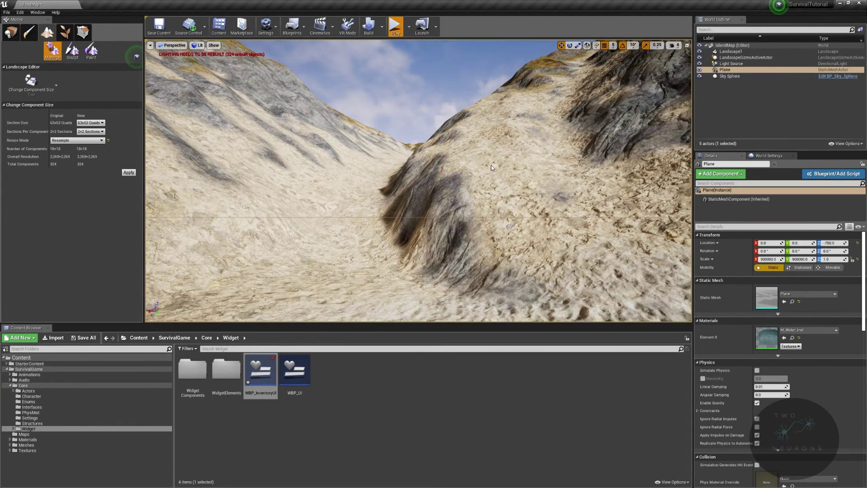
# - Play the level in the editor, walk the character across the resampled landscape to inspect the terrain, and end the play session
pyautogui.hotkey('alt', 'p')
pyautogui.press('w')
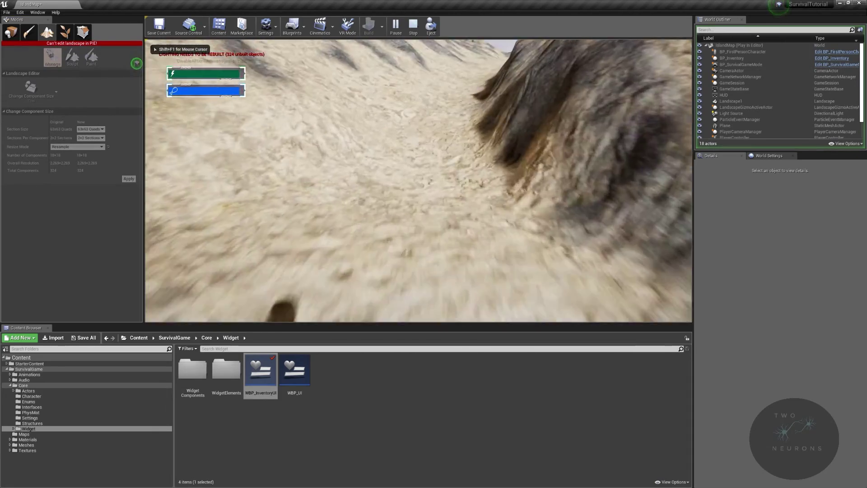
pyautogui.press('w')
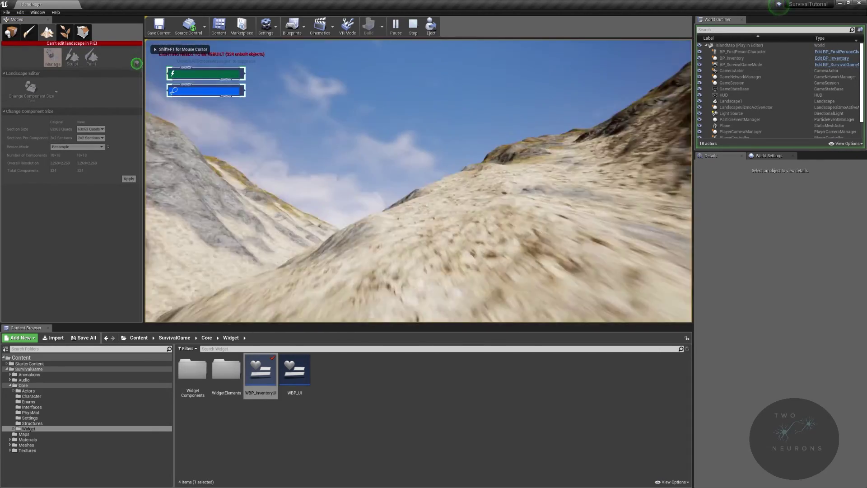
pyautogui.press('w')
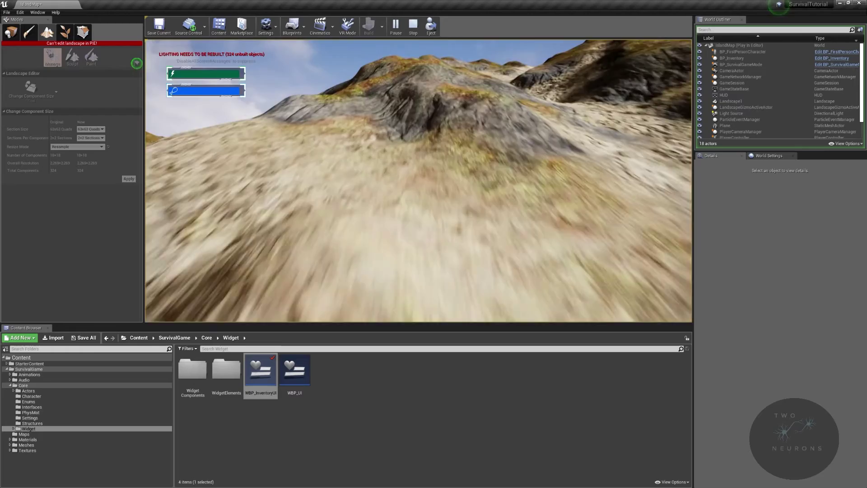
pyautogui.press('w')
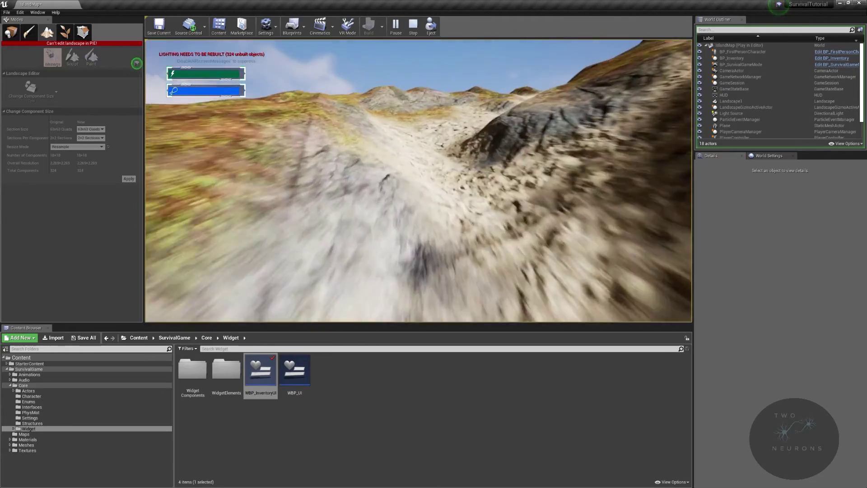
pyautogui.press('w')
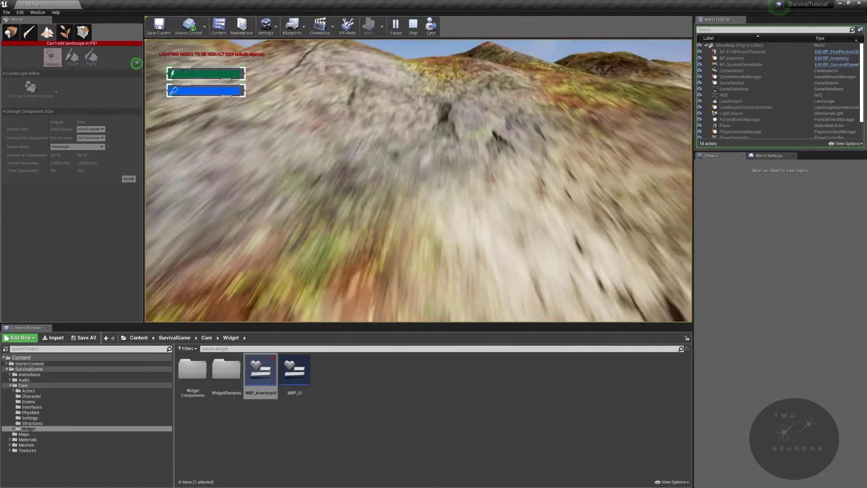
pyautogui.press('w')
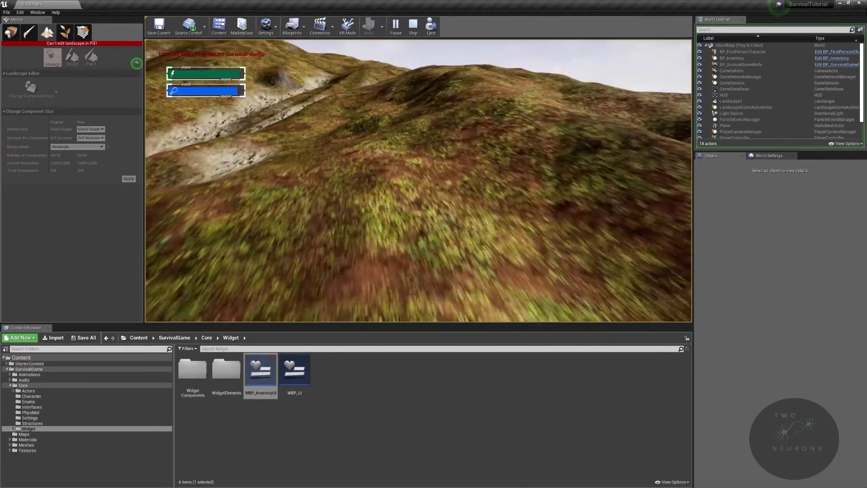
pyautogui.press('w')
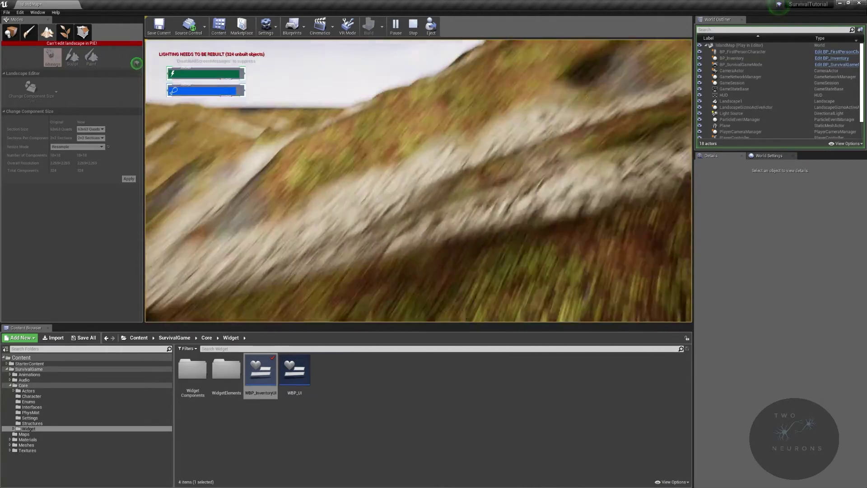
pyautogui.press('w')
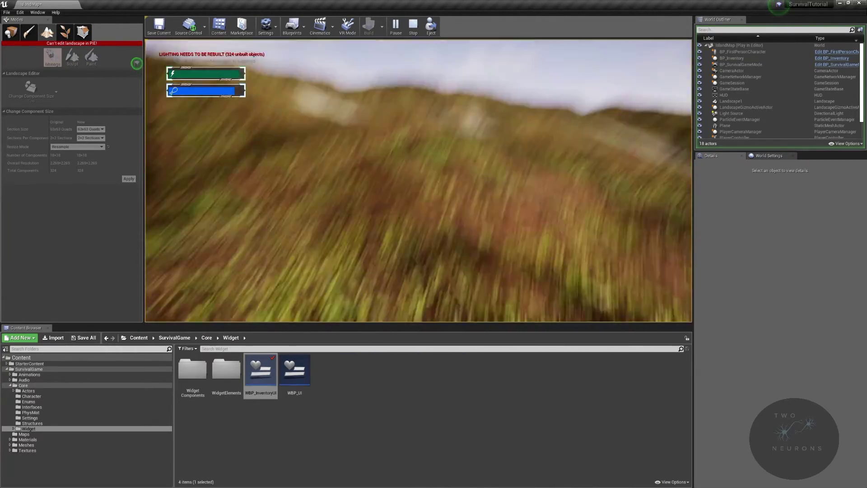
pyautogui.press('w')
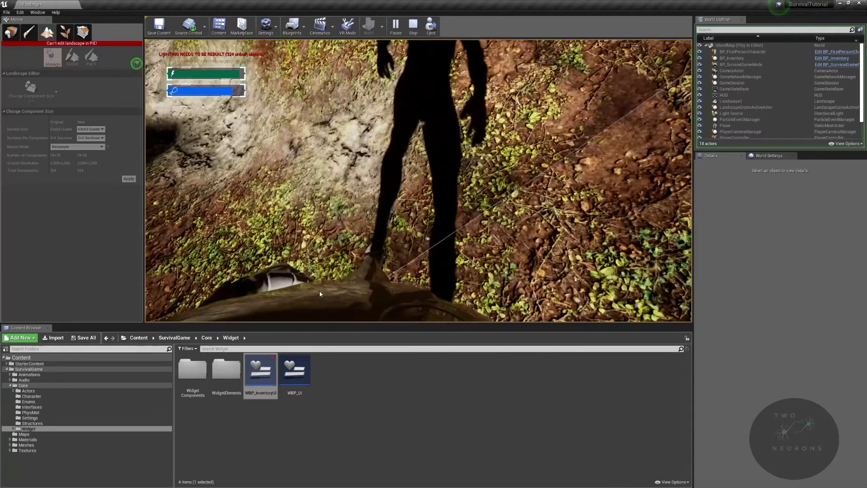
pyautogui.press('Escape')
# - Build only the lighting for the island level
pyautogui.press('w')
pyautogui.moveTo(418, 181); pyautogui.dragTo(350, 250, button='right')
pyautogui.press('w')
pyautogui.click(383, 30)
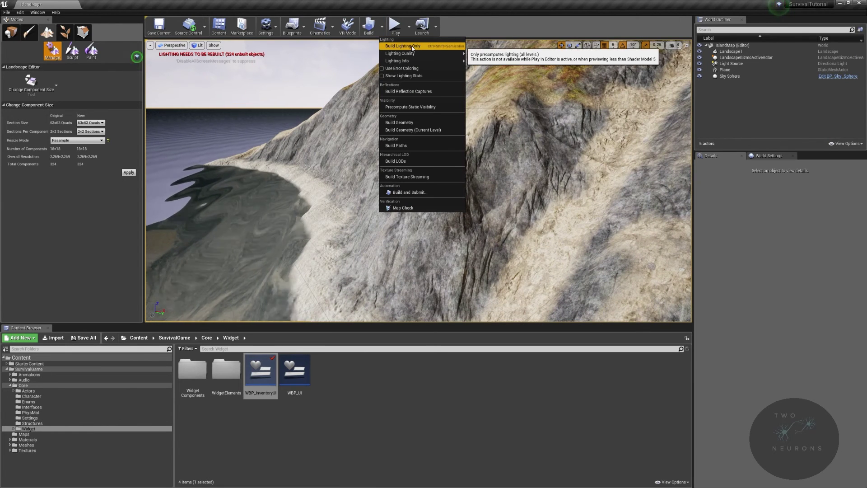
pyautogui.click(403, 46)
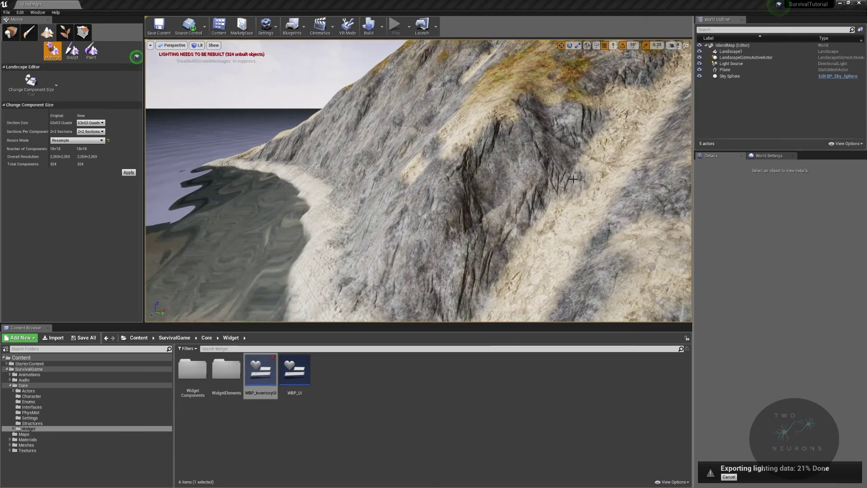
# - Examine the island's shoreline, valleys and hills during the lighting build, and close the Message Log with the lighting results
pyautogui.moveTo(573, 179)
pyautogui.mouseDown(button='right')
pyautogui.moveTo(618, 179)
pyautogui.moveTo(668, 235)
pyautogui.moveTo(573, 179)
pyautogui.mouseUp(button='right')
pyautogui.press('w')
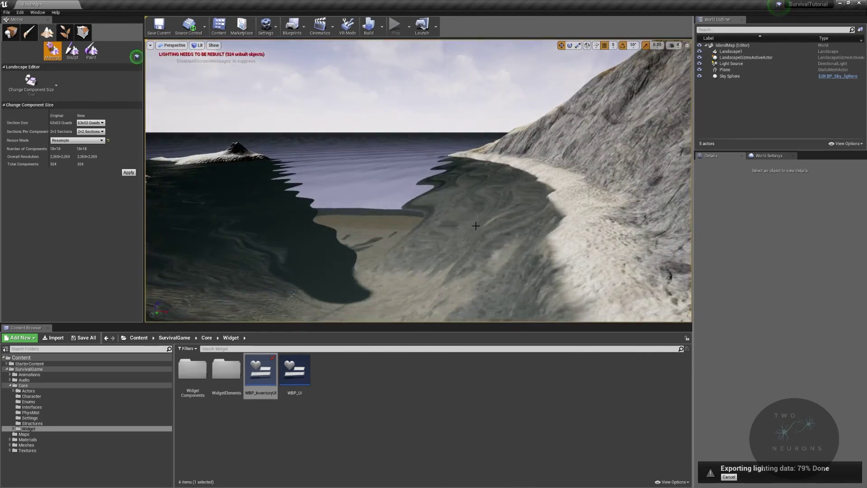
pyautogui.click(476, 226)
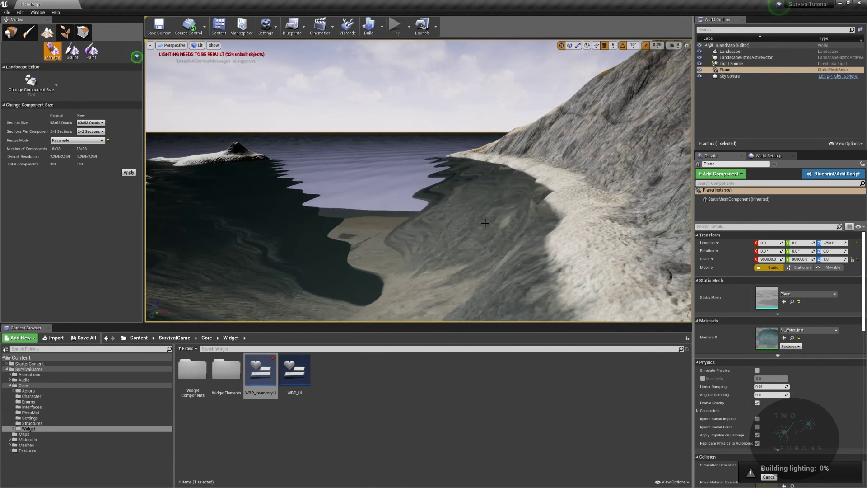
pyautogui.moveTo(485, 223); pyautogui.dragTo(527, 232, button='right')
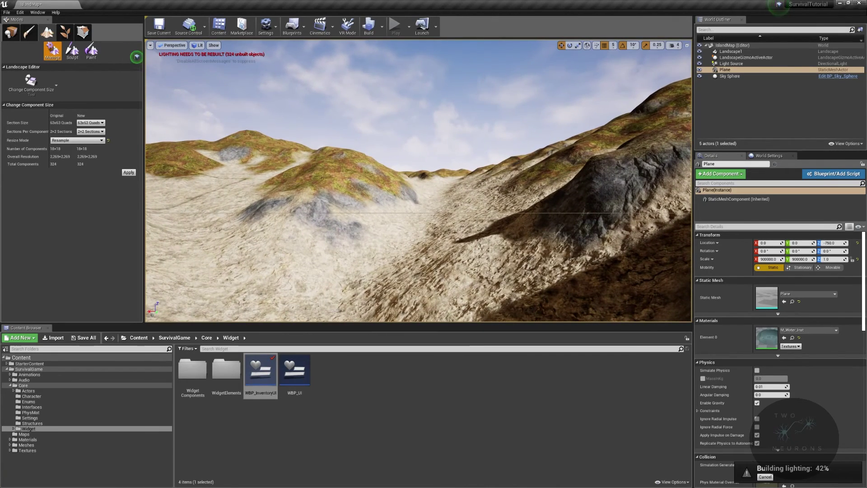
pyautogui.moveTo(527, 232); pyautogui.dragTo(527, 232, button='right')
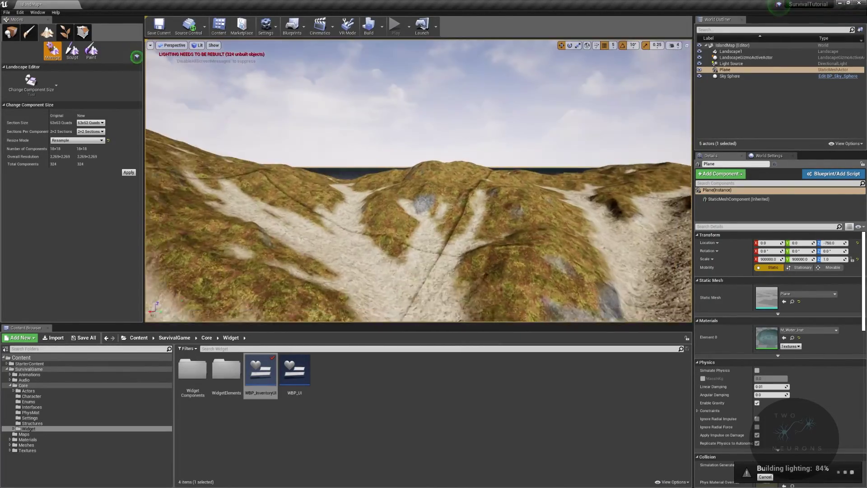
pyautogui.moveTo(418, 181); pyautogui.dragTo(642, 197, button='right')
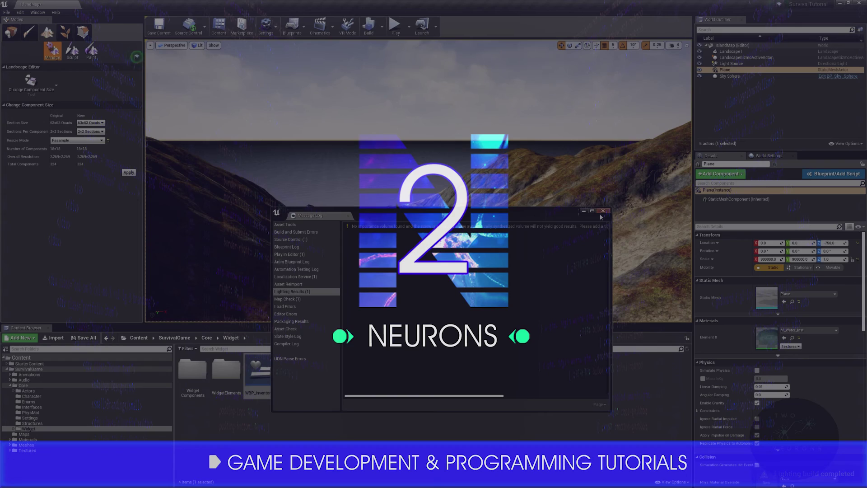
pyautogui.click(603, 211)
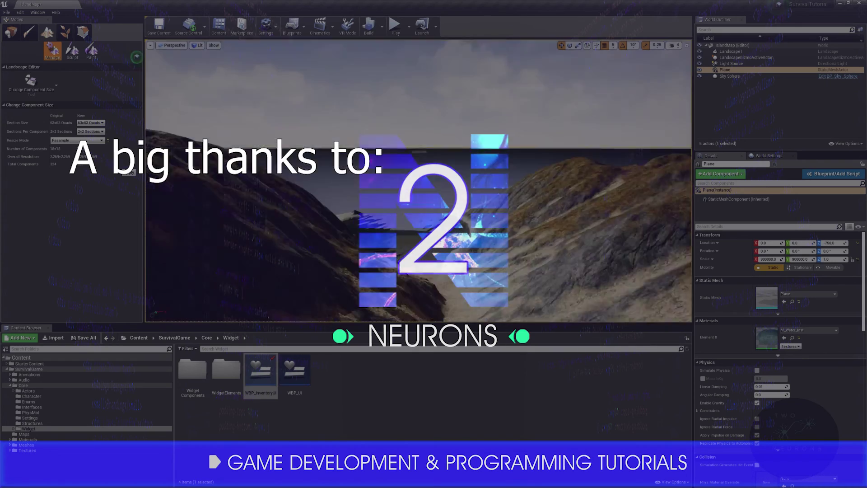